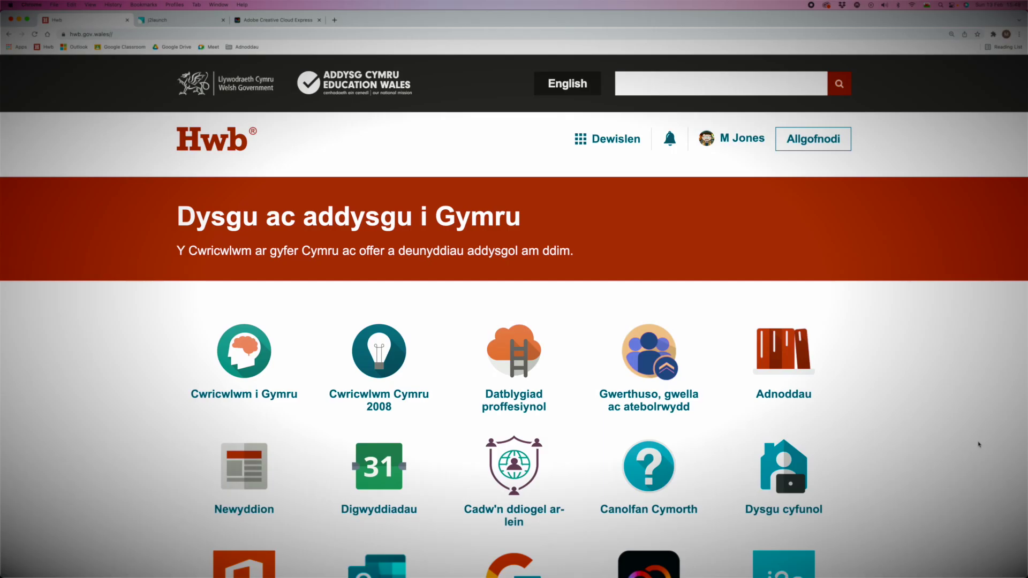
Scroll down the Hwb dashboard and launch the Adobe Creative Cloud Express tile
{"action": "scroll", "coordinate": [683, 420], "scroll_direction": "down", "scroll_amount": 4}
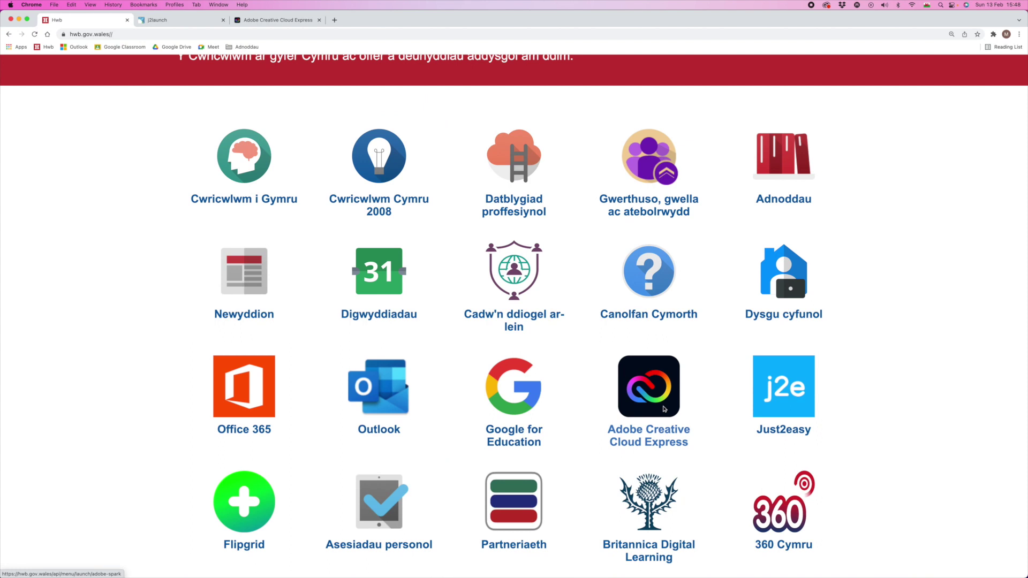
{"action": "left_click", "coordinate": [664, 409]}
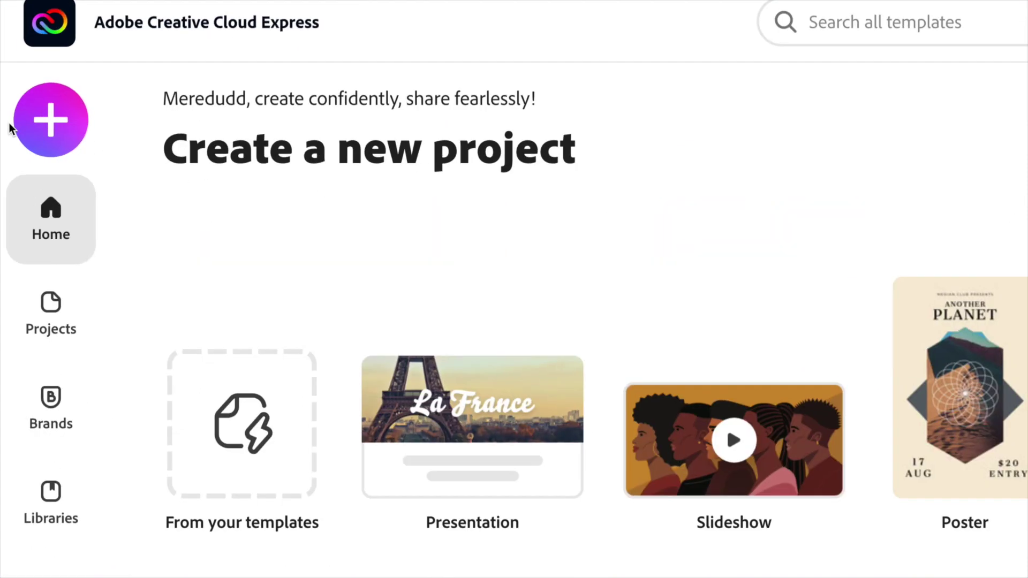
Create a blank custom-size design at the A4 (210 x 297 mm) print size
{"action": "left_click", "coordinate": [26, 125]}
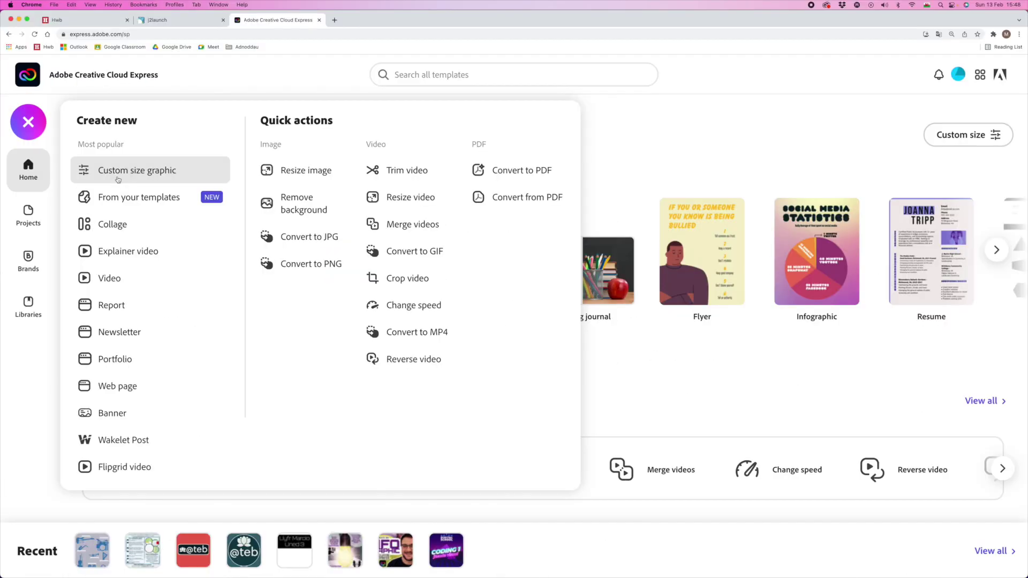
{"action": "left_click", "coordinate": [118, 177]}
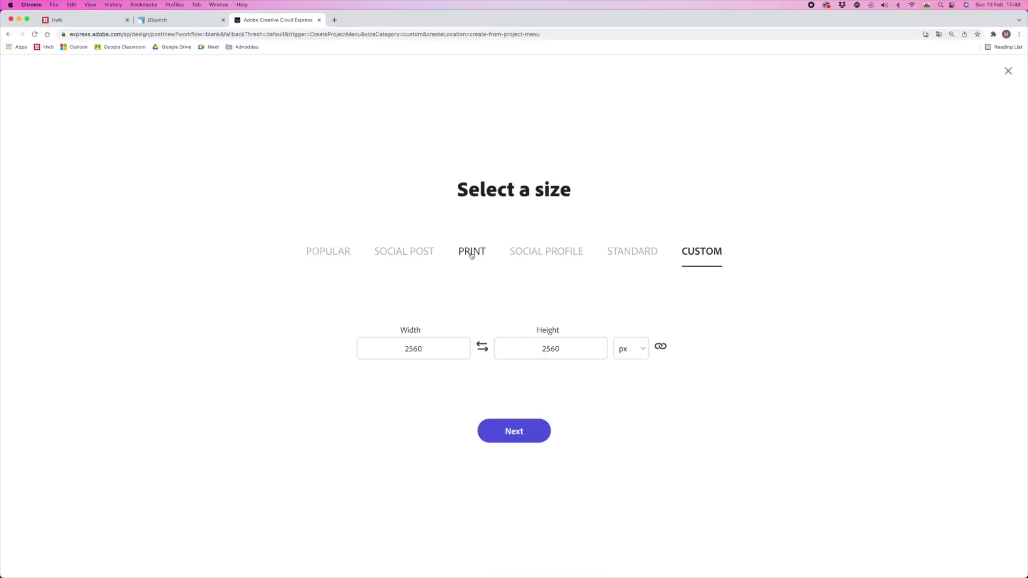
{"action": "left_click", "coordinate": [471, 255]}
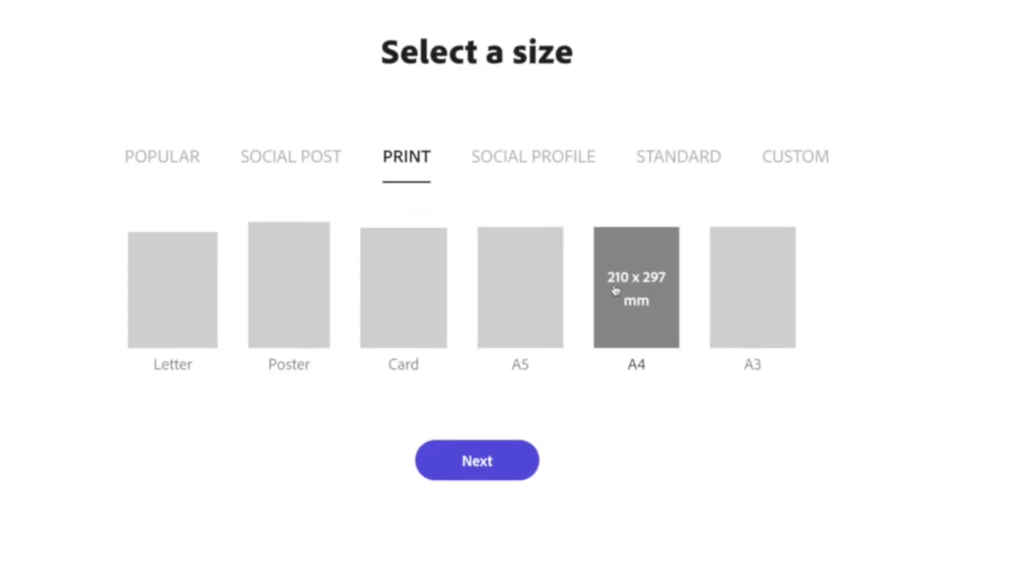
{"action": "left_click", "coordinate": [616, 290]}
{"action": "left_click", "coordinate": [494, 460]}
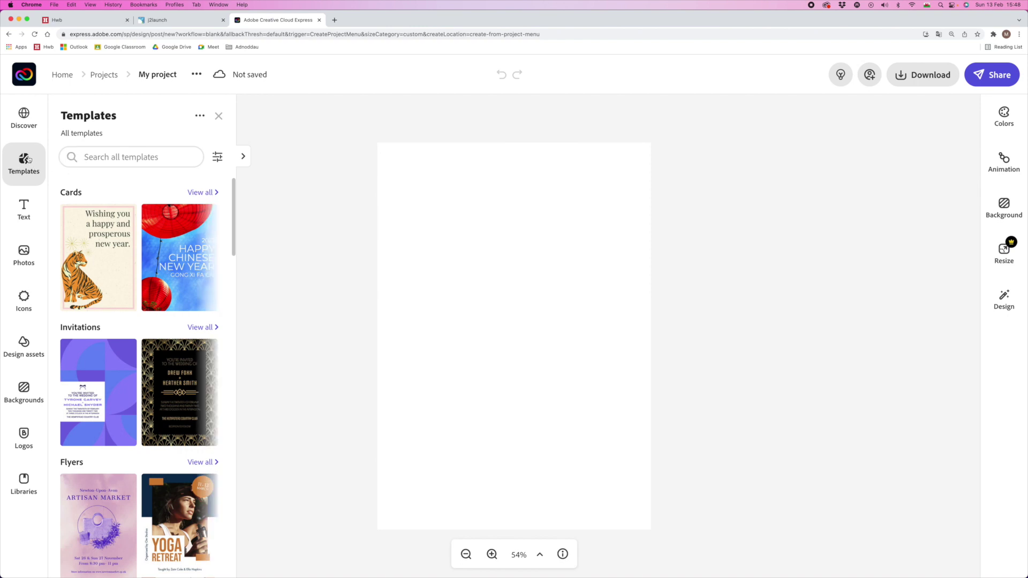
Search the templates for 'worksheets'
{"action": "left_click", "coordinate": [87, 157]}
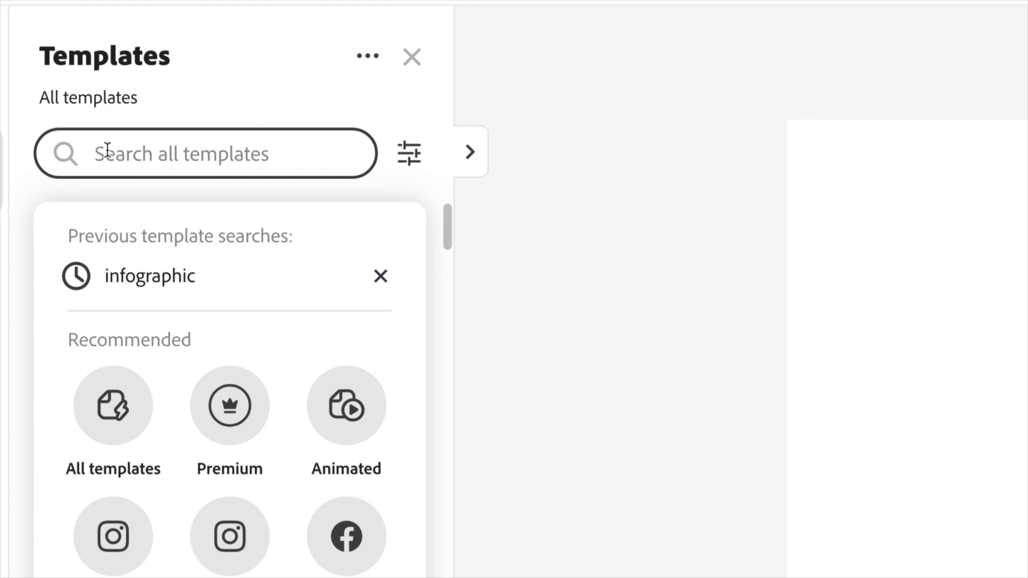
{"action": "type", "text": "worksheets"}
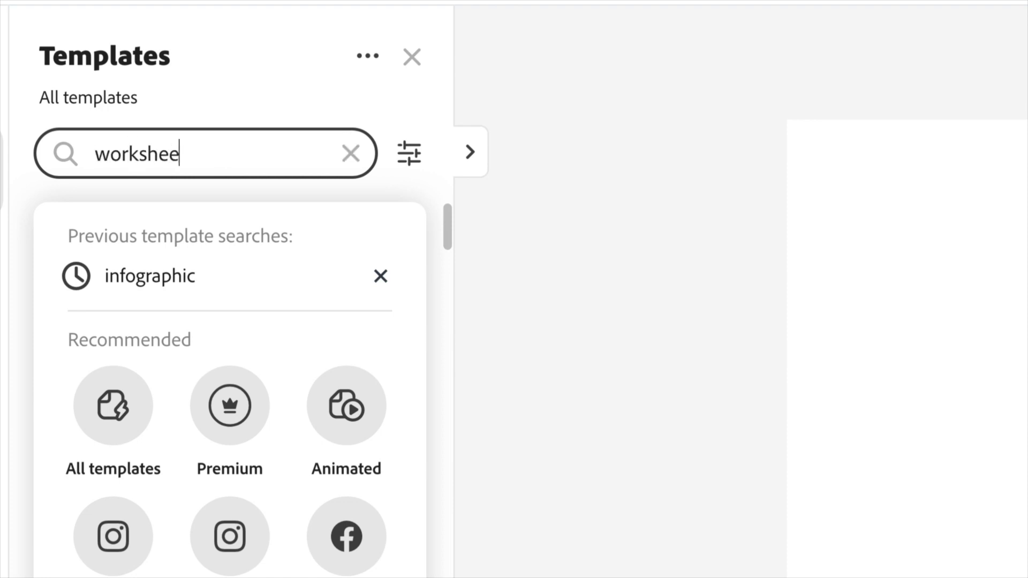
{"action": "key", "text": "Return"}
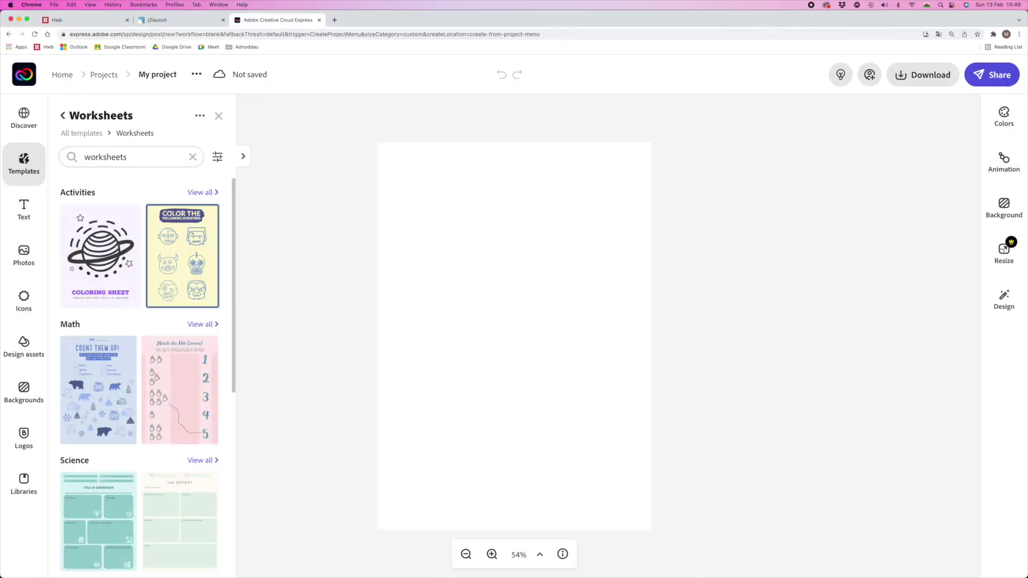
Browse the Worksheets results across the Math, Science, Coloring and Writing groups
{"action": "mouse_move", "coordinate": [100, 256]}
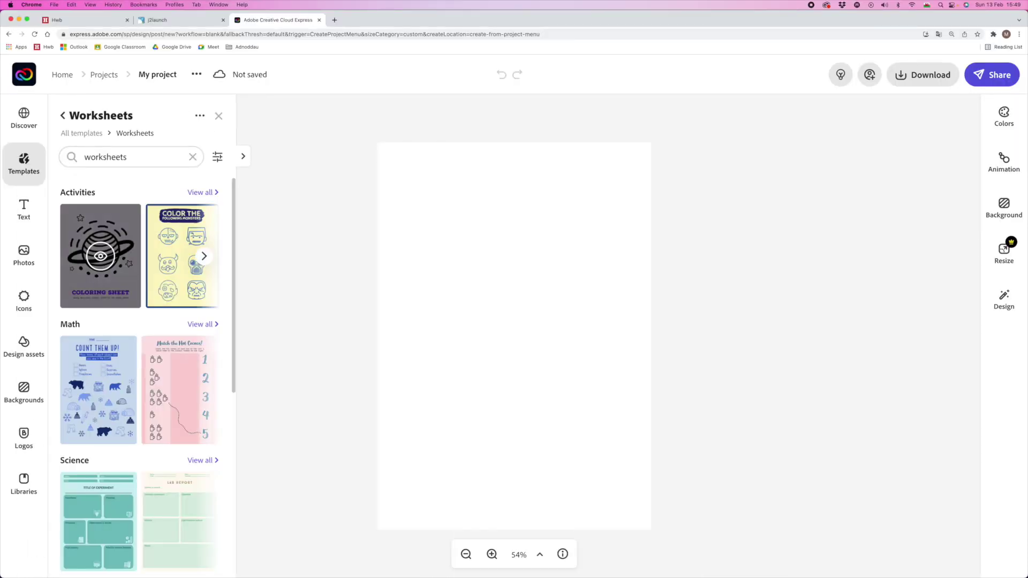
{"action": "scroll", "coordinate": [101, 256], "scroll_direction": "down", "scroll_amount": 3}
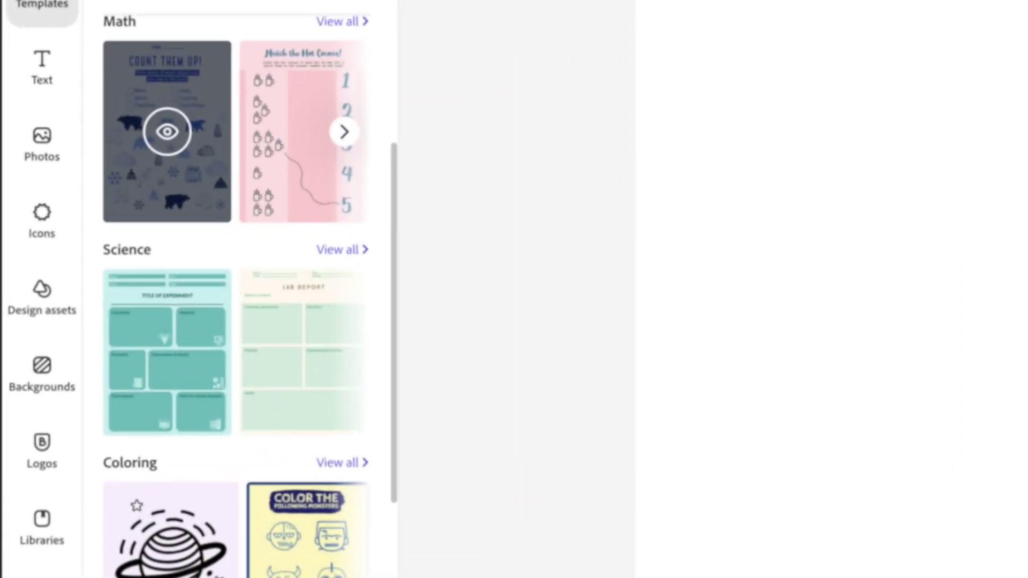
{"action": "scroll", "coordinate": [143, 204], "scroll_direction": "down", "scroll_amount": 4}
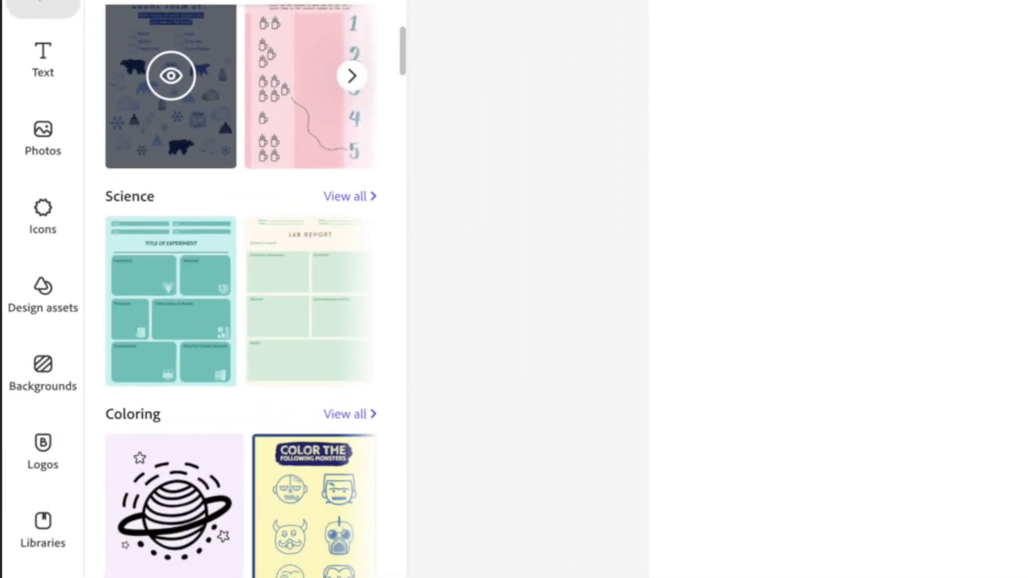
{"action": "scroll", "coordinate": [171, 235], "scroll_direction": "down", "scroll_amount": 5}
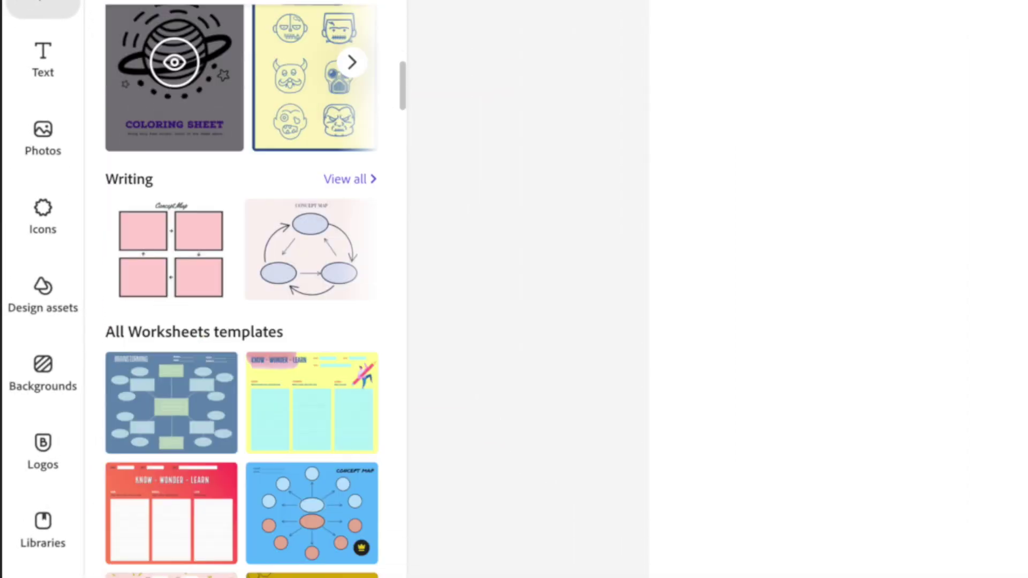
{"action": "scroll", "coordinate": [171, 250], "scroll_direction": "down", "scroll_amount": 5}
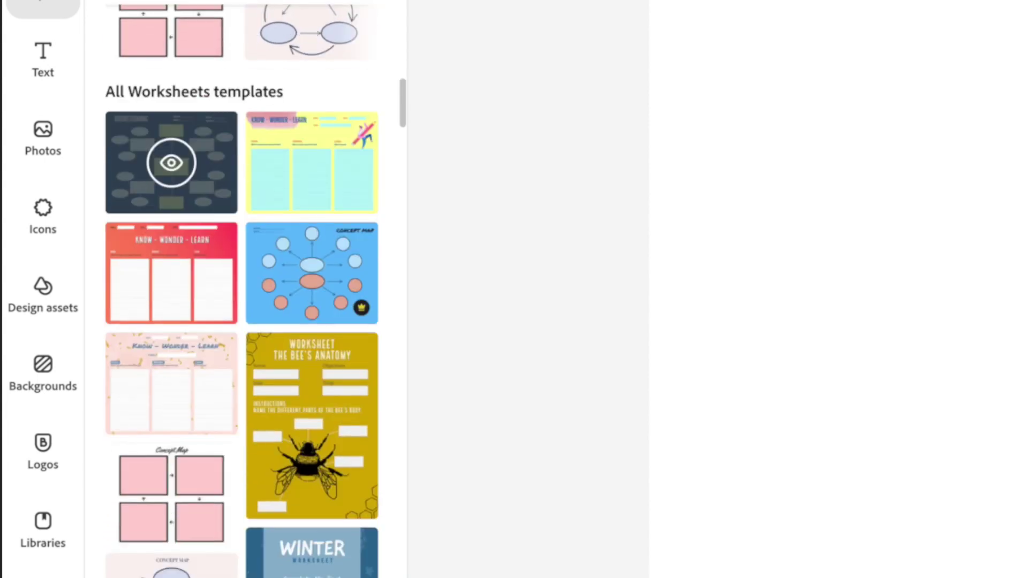
{"action": "scroll", "coordinate": [171, 236], "scroll_direction": "up", "scroll_amount": 6}
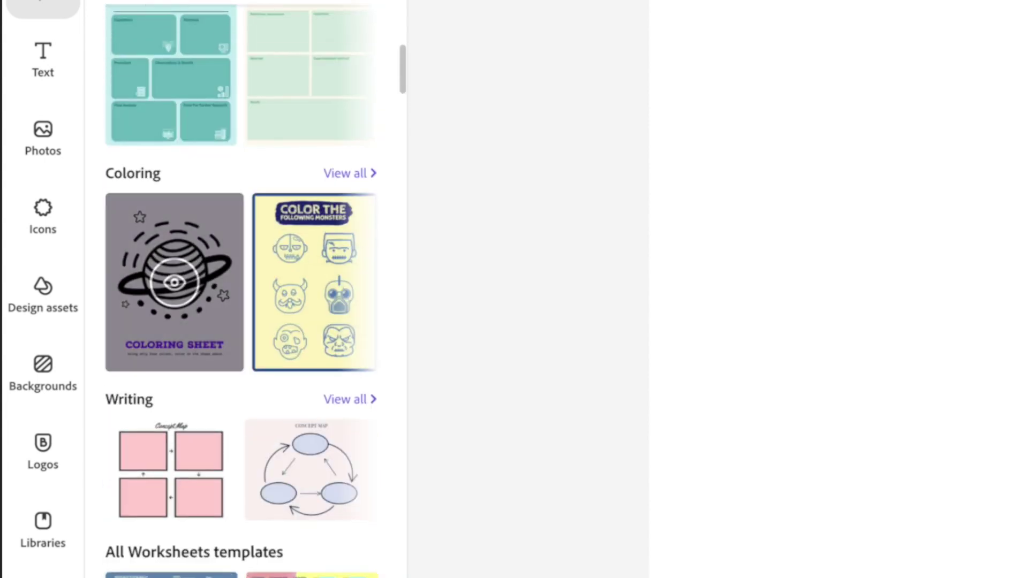
{"action": "scroll", "coordinate": [171, 311], "scroll_direction": "up", "scroll_amount": 6}
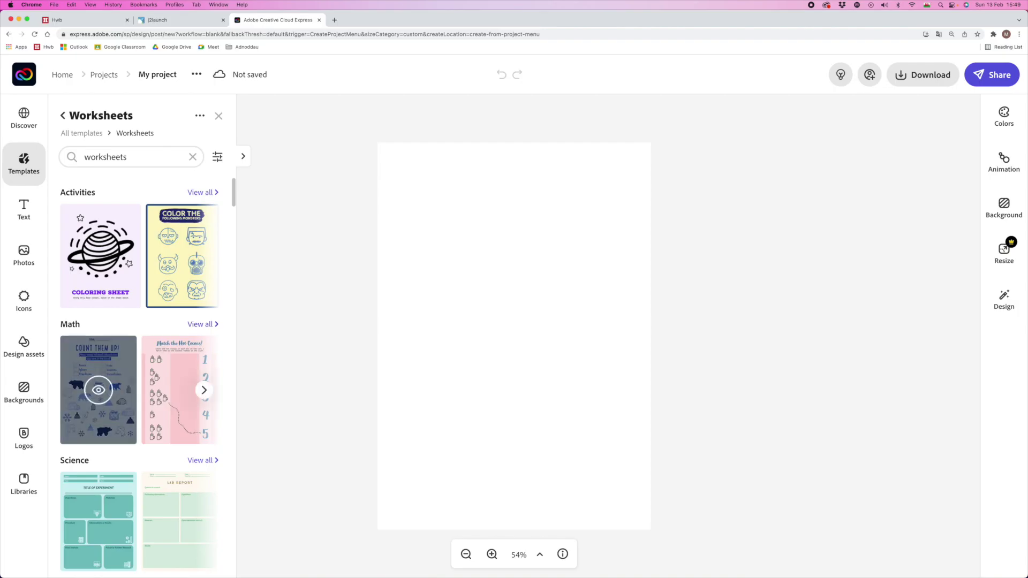
{"action": "scroll", "coordinate": [202, 429], "scroll_direction": "down", "scroll_amount": 5}
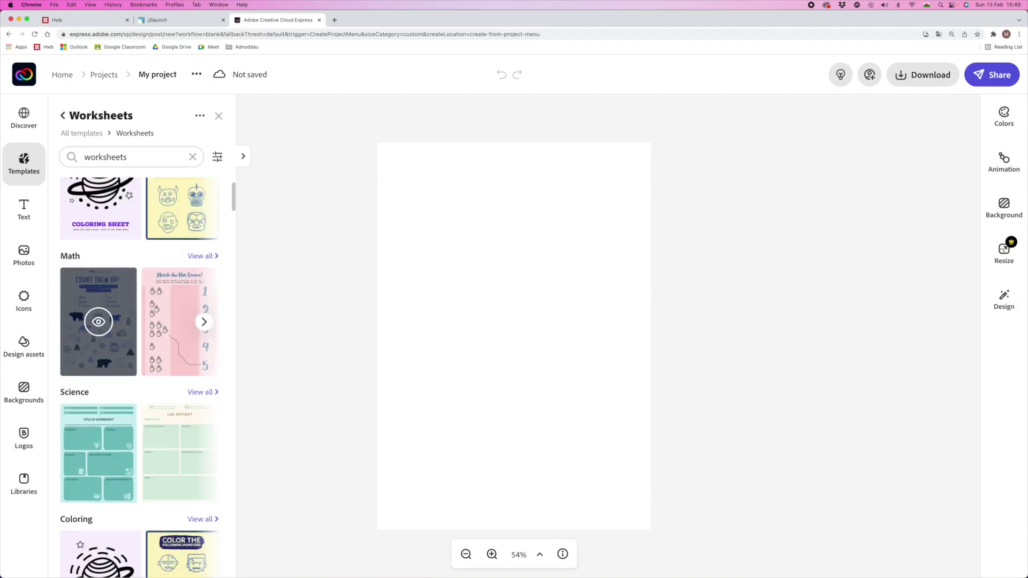
{"action": "scroll", "coordinate": [139, 375], "scroll_direction": "down", "scroll_amount": 5}
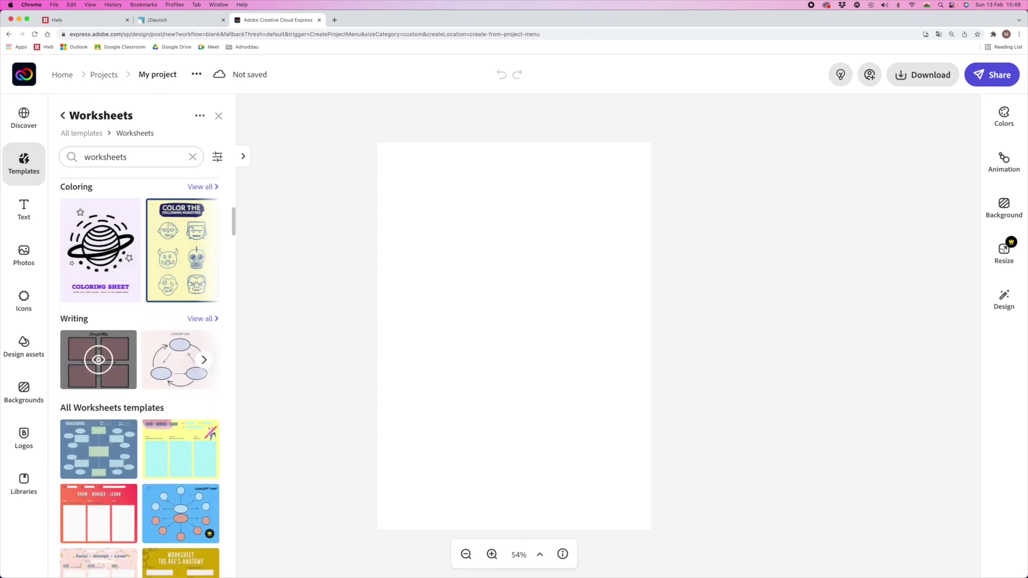
{"action": "scroll", "coordinate": [99, 415], "scroll_direction": "down", "scroll_amount": 10}
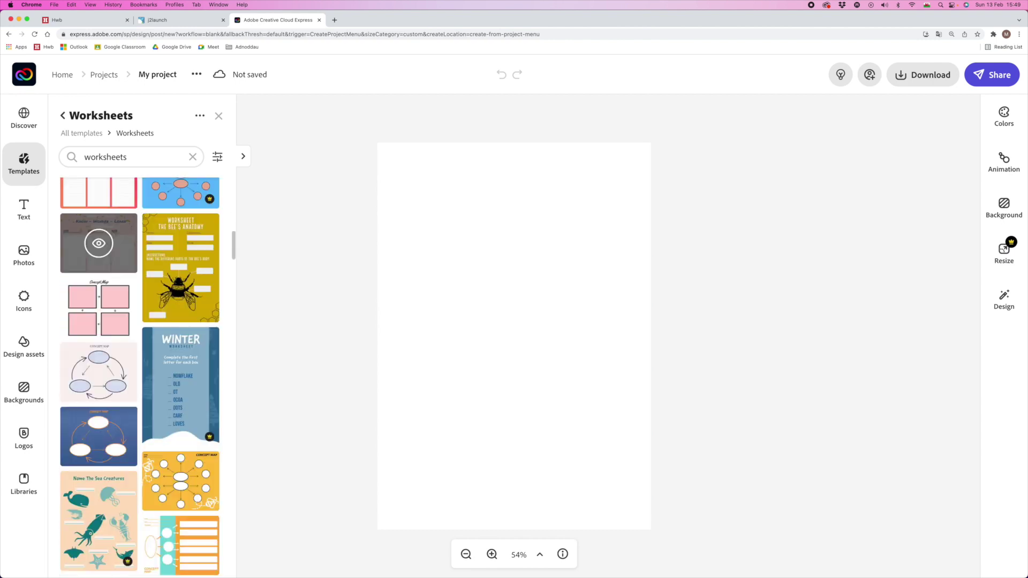
{"action": "scroll", "coordinate": [99, 336], "scroll_direction": "down", "scroll_amount": 2}
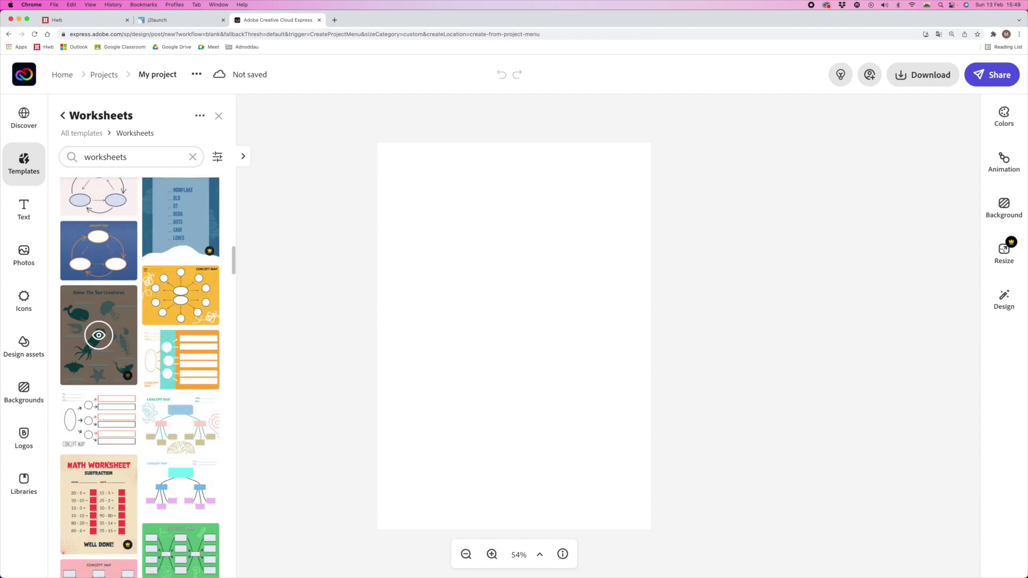
{"action": "left_click", "coordinate": [98, 336]}
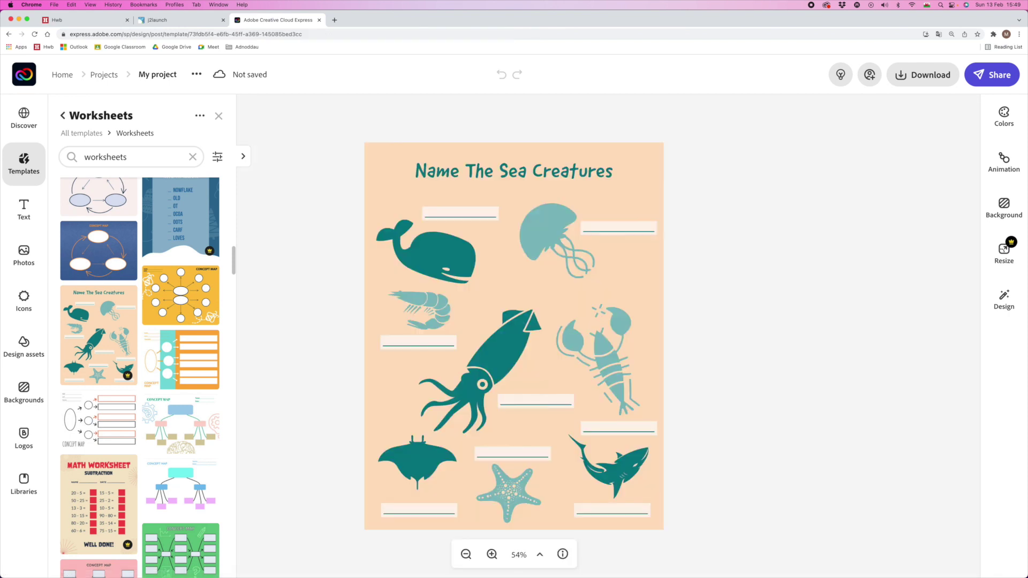
{"action": "key", "text": "Escape"}
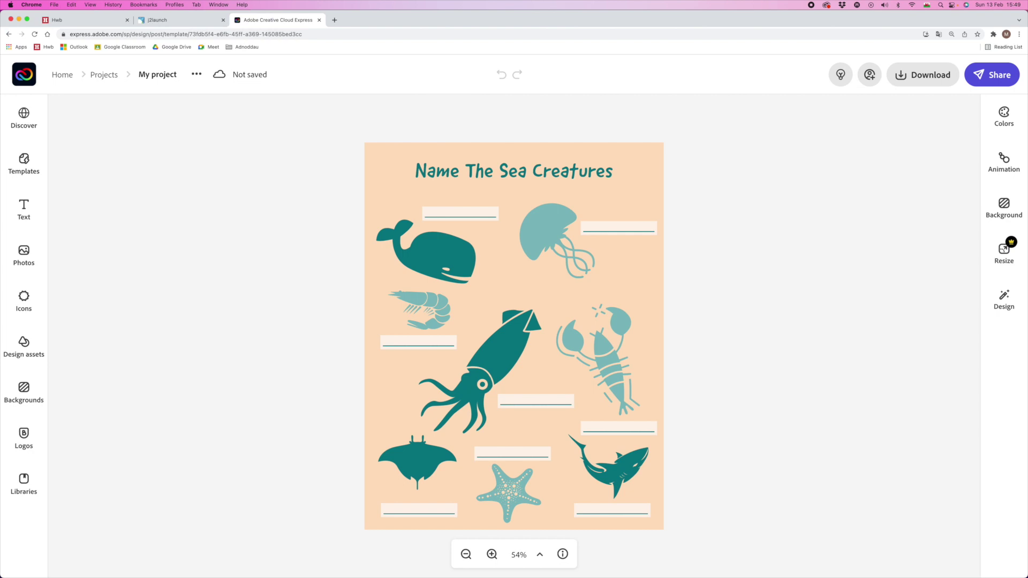
{"action": "left_click", "coordinate": [514, 171]}
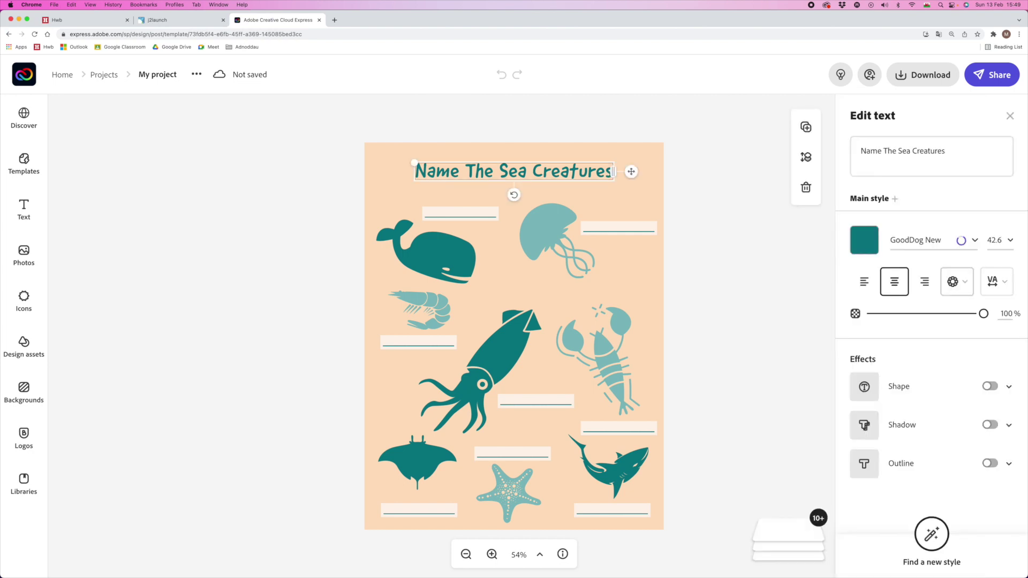
{"action": "left_click", "coordinate": [903, 151]}
{"action": "key", "text": "Escape"}
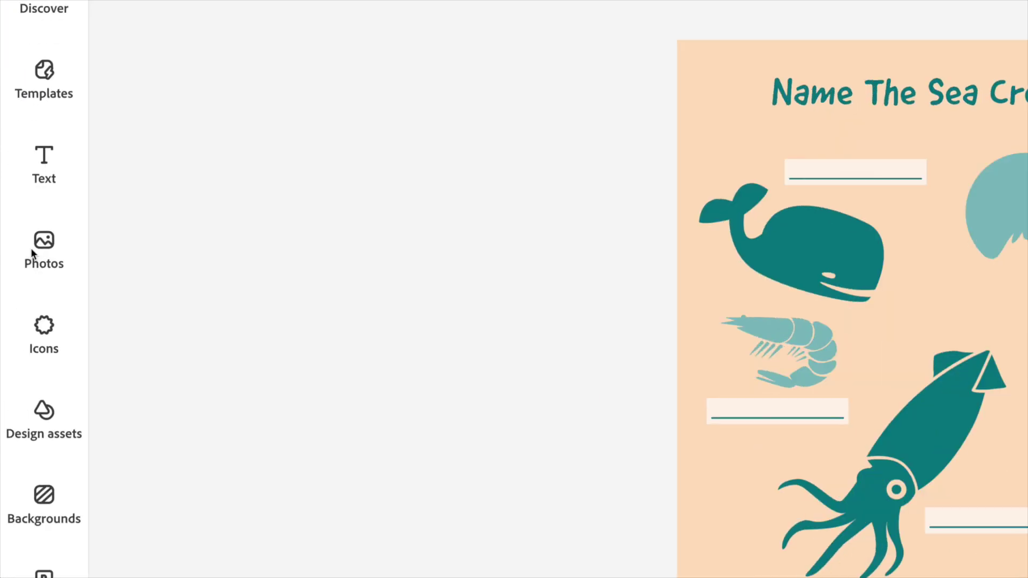
{"action": "left_click", "coordinate": [32, 253]}
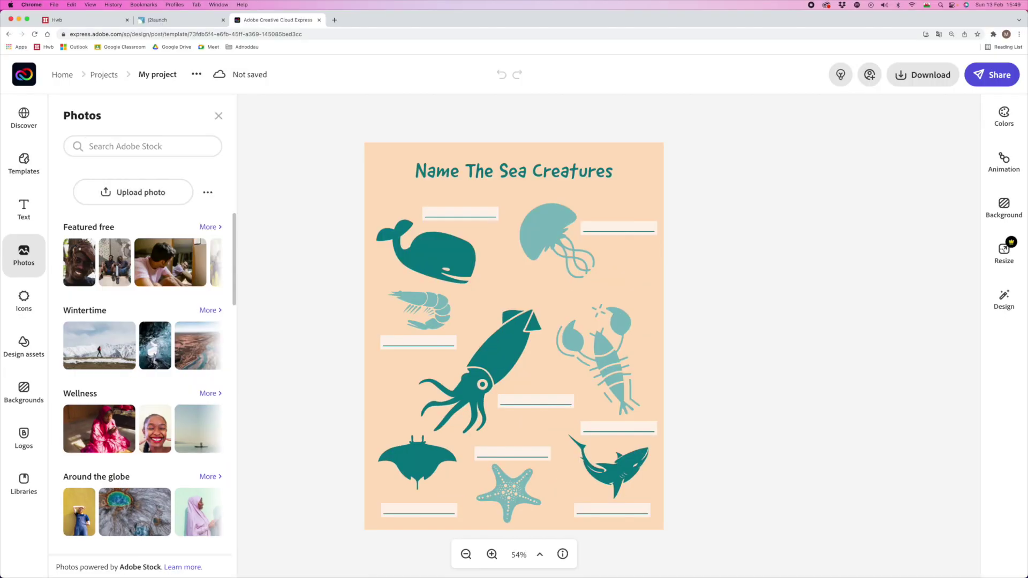
{"action": "left_click", "coordinate": [44, 252]}
{"action": "left_click", "coordinate": [23, 438]}
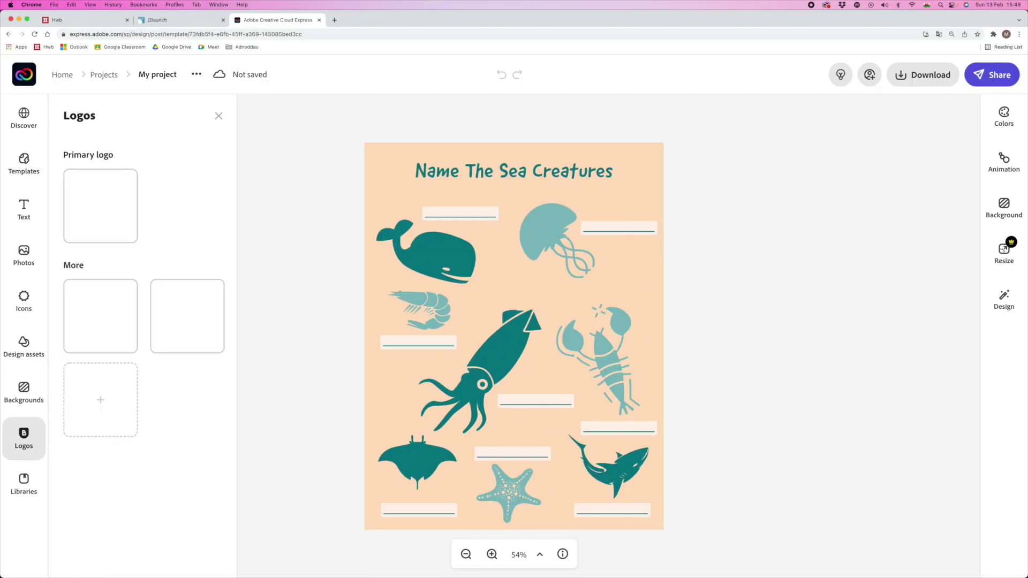
{"action": "key", "text": "Escape"}
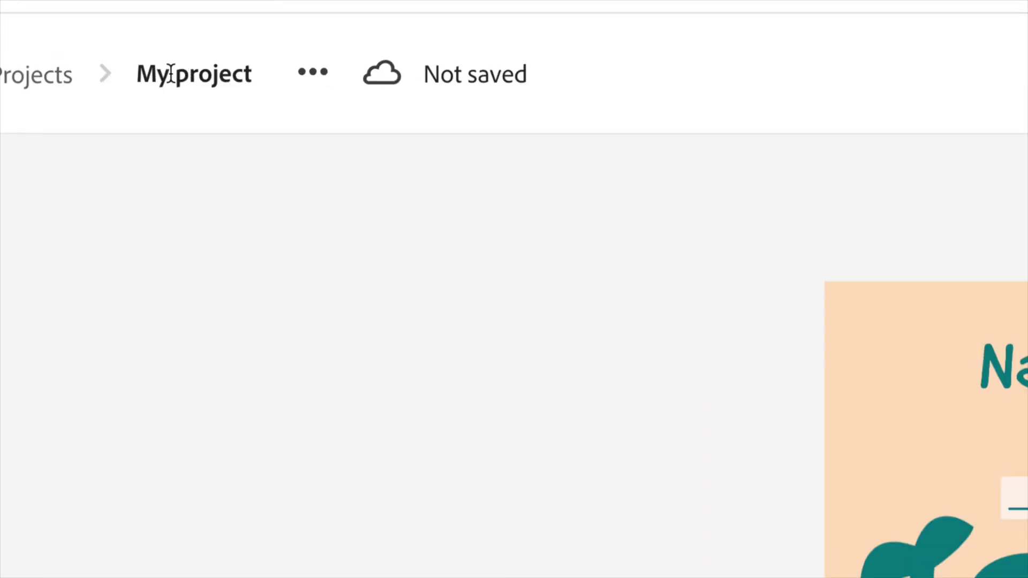
Rename the project to 'sea creatures worksheet'
{"action": "left_click", "coordinate": [170, 74]}
{"action": "type", "text": "sea cr"}
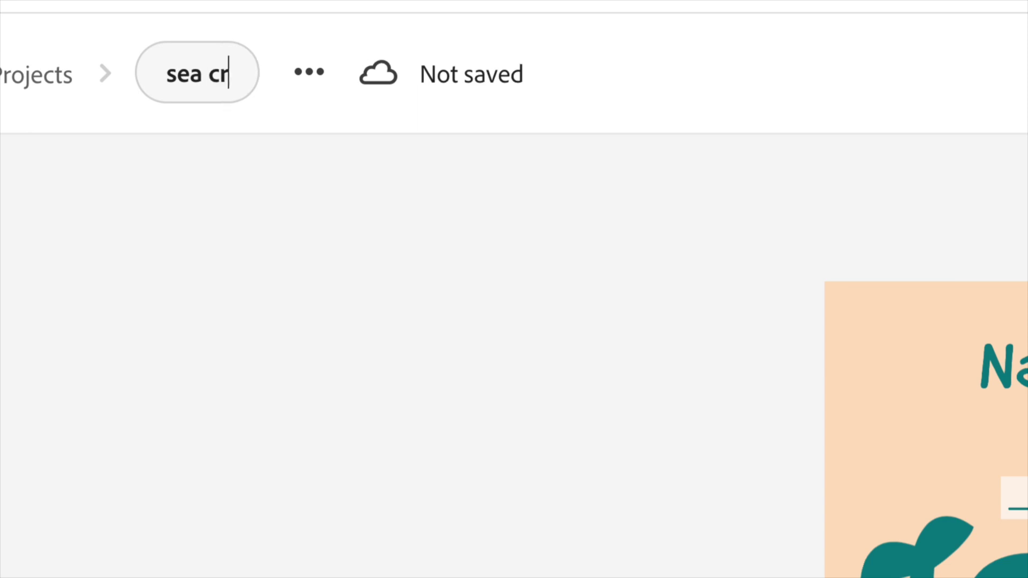
{"action": "type", "text": "eatures worksheet"}
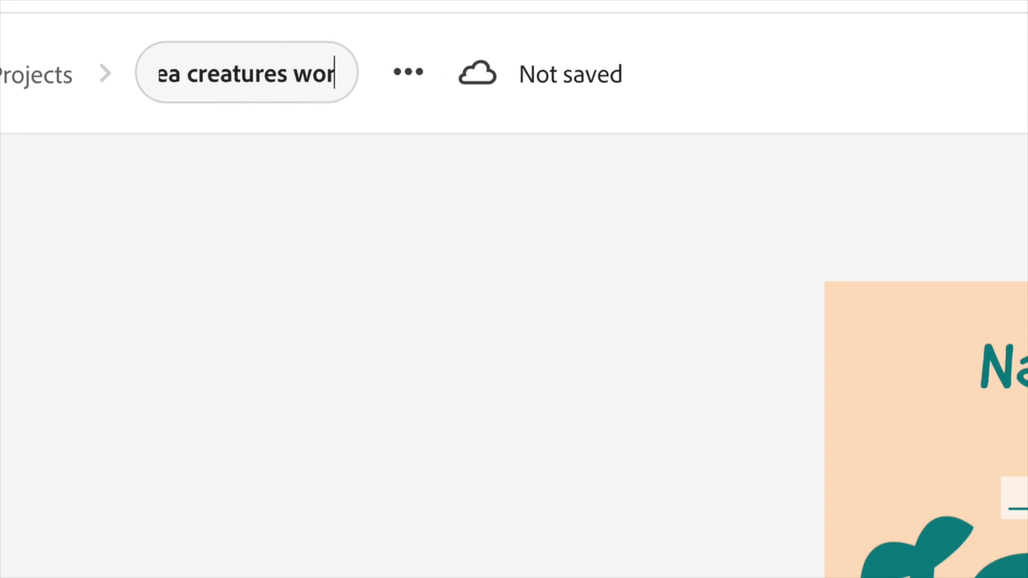
{"action": "key", "text": "Return"}
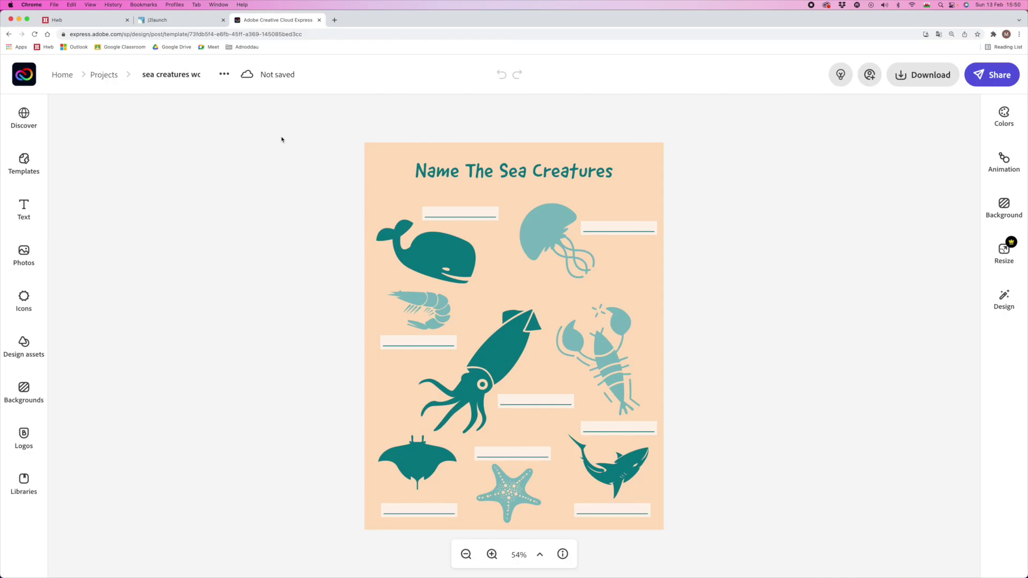
Download the worksheet as a PDF file
{"action": "left_click", "coordinate": [923, 82]}
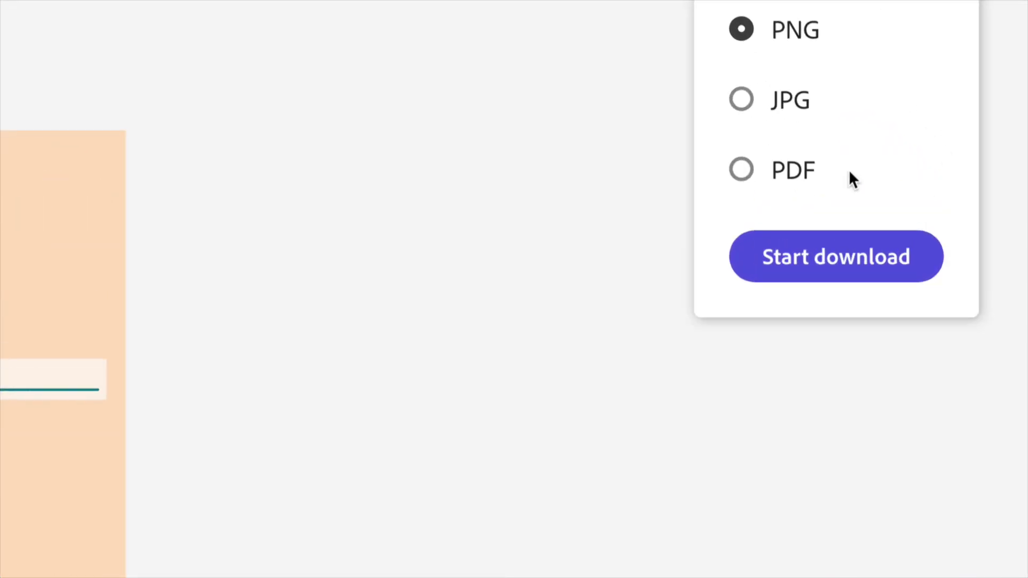
{"action": "left_click", "coordinate": [744, 168]}
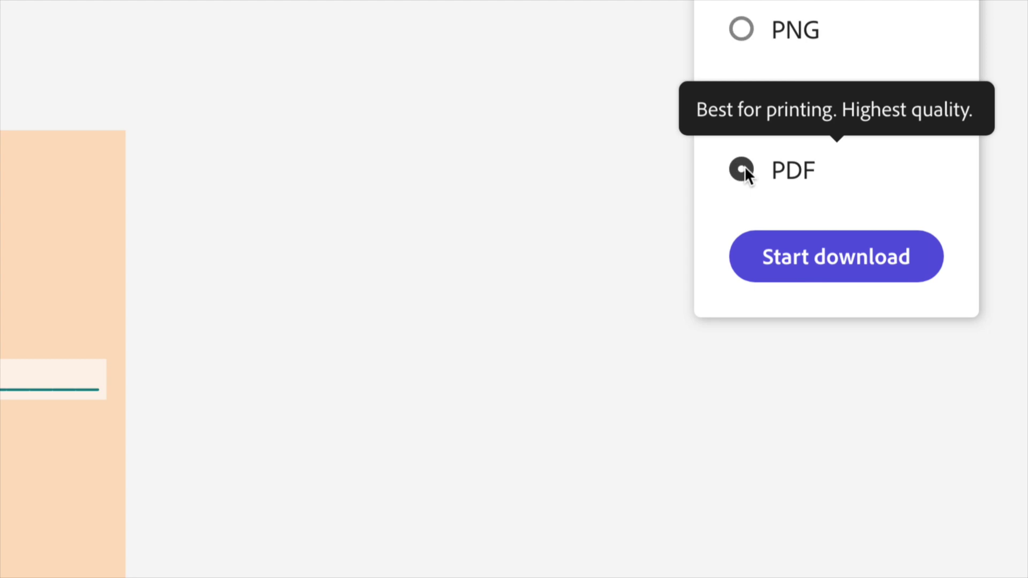
{"action": "left_click", "coordinate": [838, 258]}
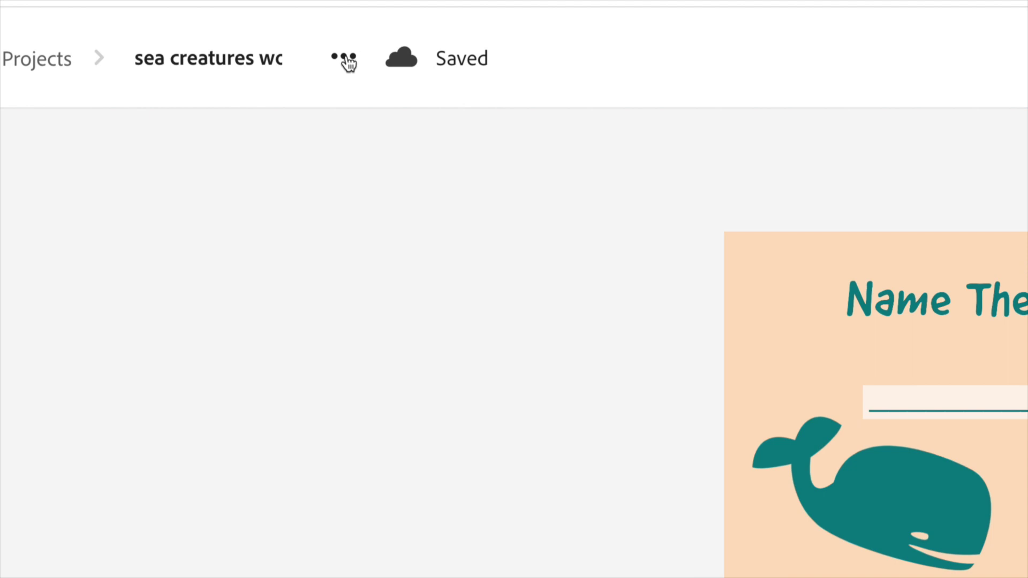
Duplicate the project under the name 'instruments worksheet'
{"action": "left_click", "coordinate": [227, 76]}
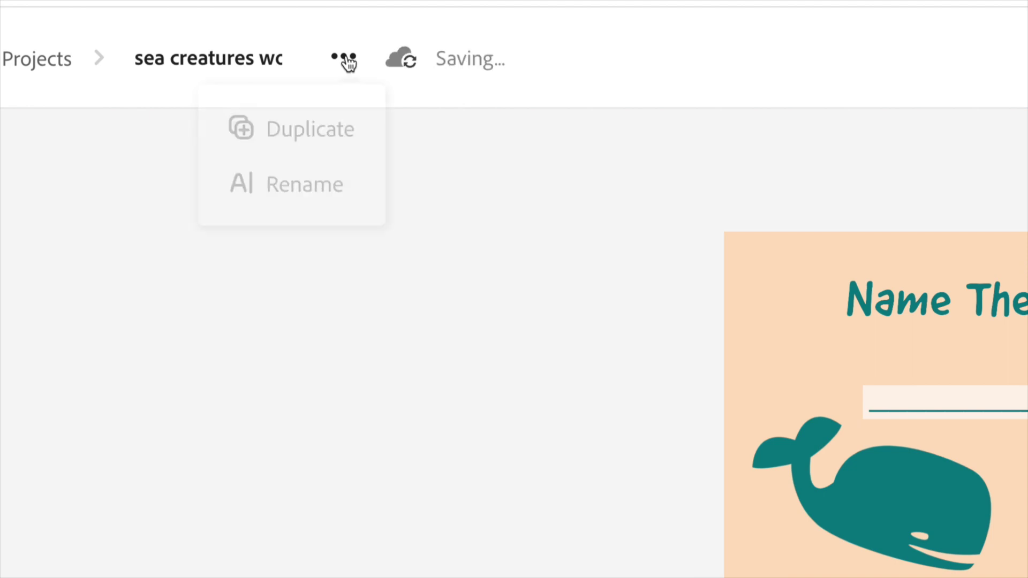
{"action": "left_click", "coordinate": [267, 135]}
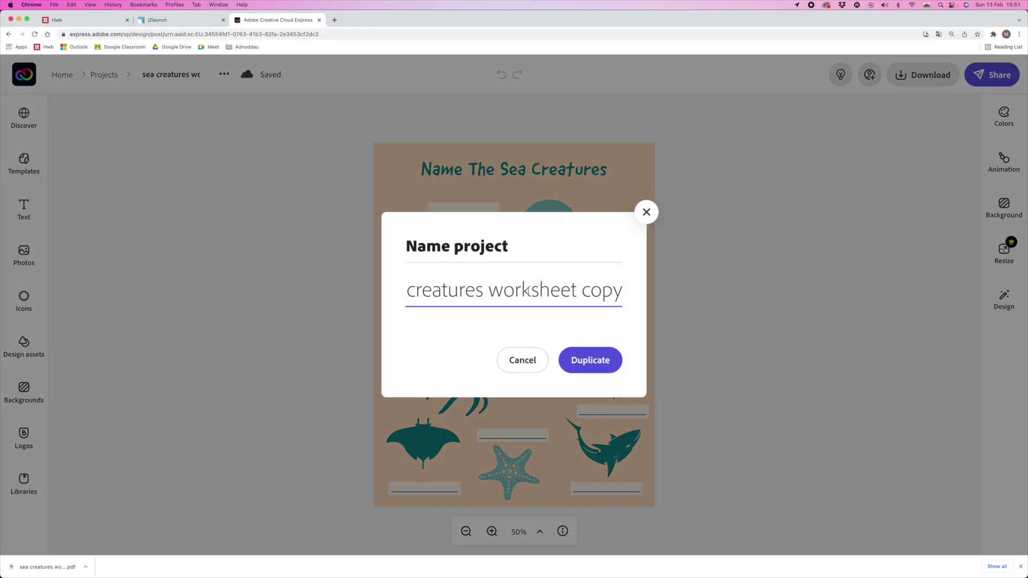
{"action": "left_click_drag", "start_coordinate": [577, 291], "coordinate": [401, 290]}
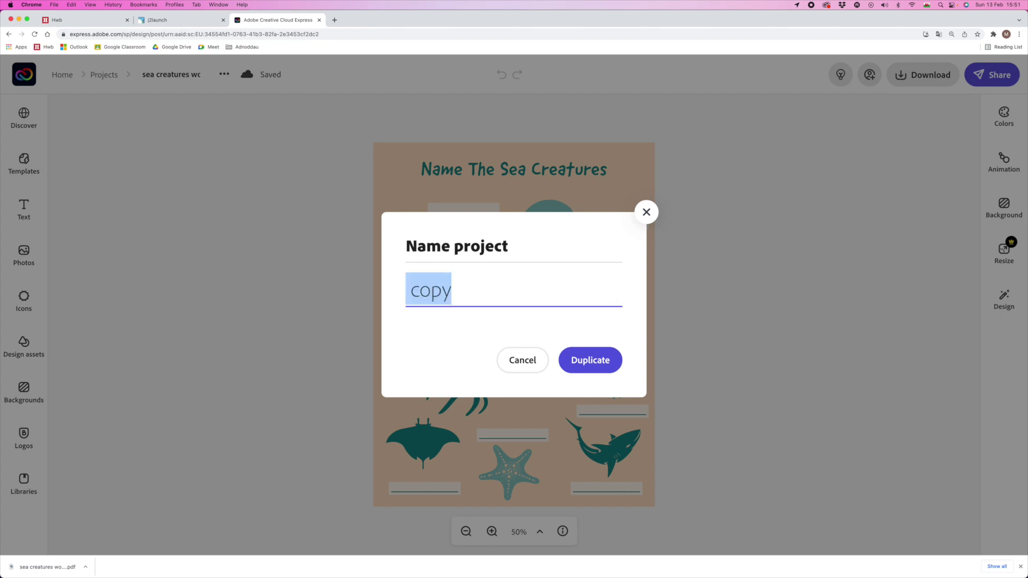
{"action": "type", "text": "instruments worksheet"}
{"action": "left_click", "coordinate": [595, 367]}
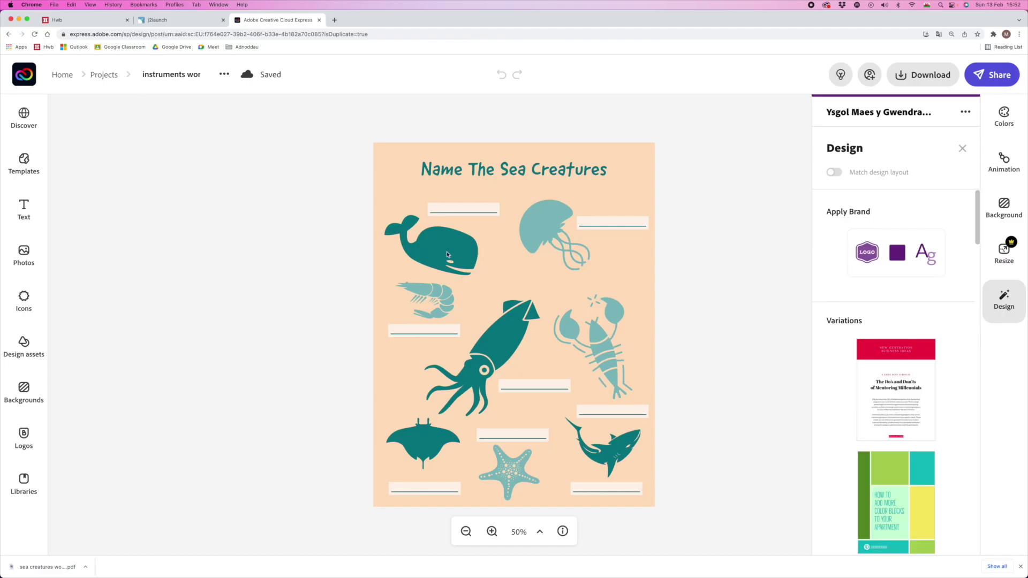
Select and delete the sea creature icons in turn, starting with the whale, jellyfish, shrimp and squid
{"action": "key", "text": "Tab"}
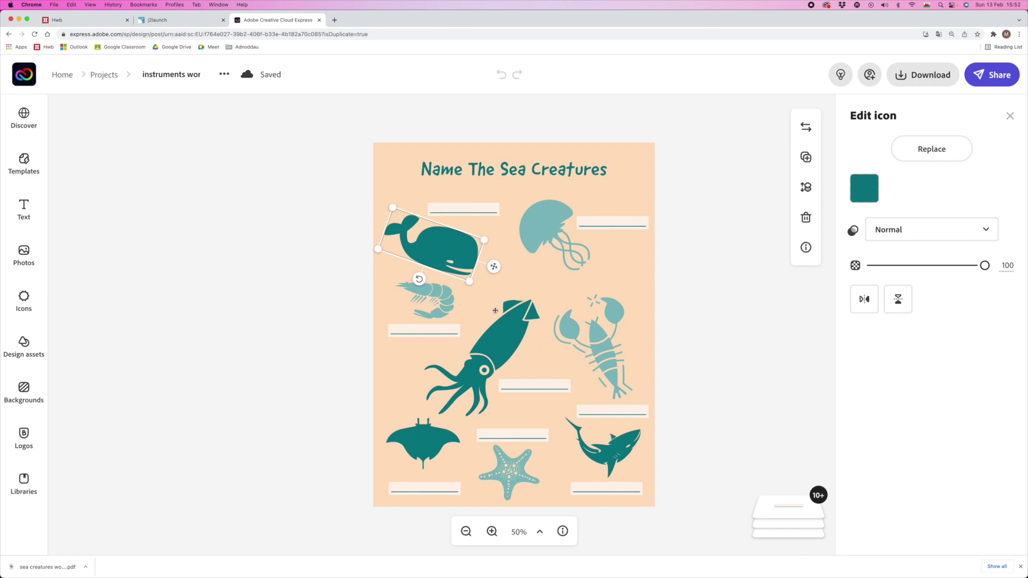
{"action": "key", "text": "Delete"}
{"action": "key", "text": "Tab"}
{"action": "key", "text": "Delete"}
{"action": "key", "text": "Tab"}
{"action": "key", "text": "Delete"}
{"action": "key", "text": "Tab"}
{"action": "key", "text": "Delete"}
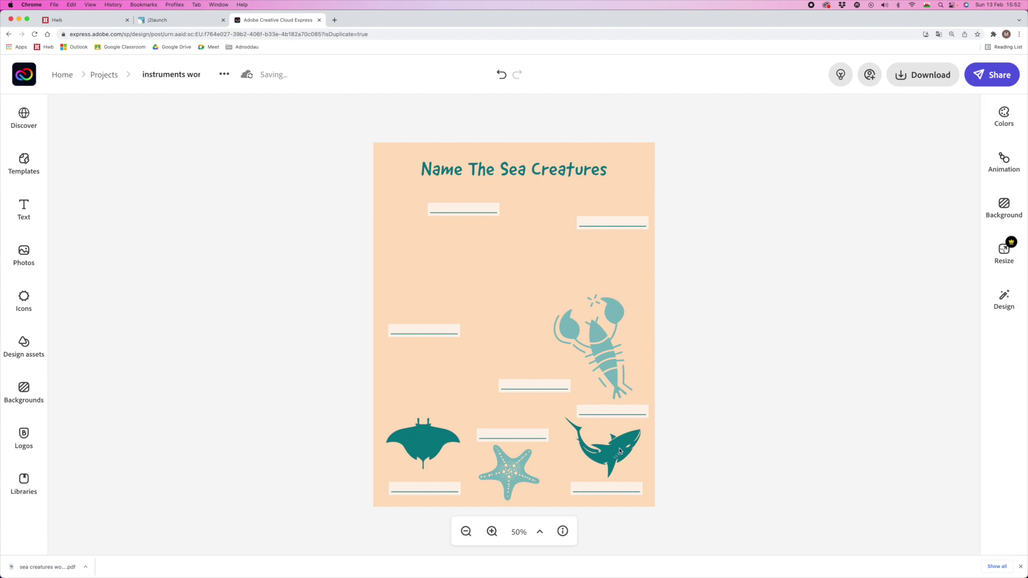
{"action": "key", "text": "Tab"}
{"action": "key", "text": "Delete"}
{"action": "key", "text": "Tab"}
{"action": "key", "text": "Delete"}
{"action": "key", "text": "Tab"}
{"action": "key", "text": "Delete"}
{"action": "key", "text": "Tab"}
{"action": "key", "text": "Delete"}
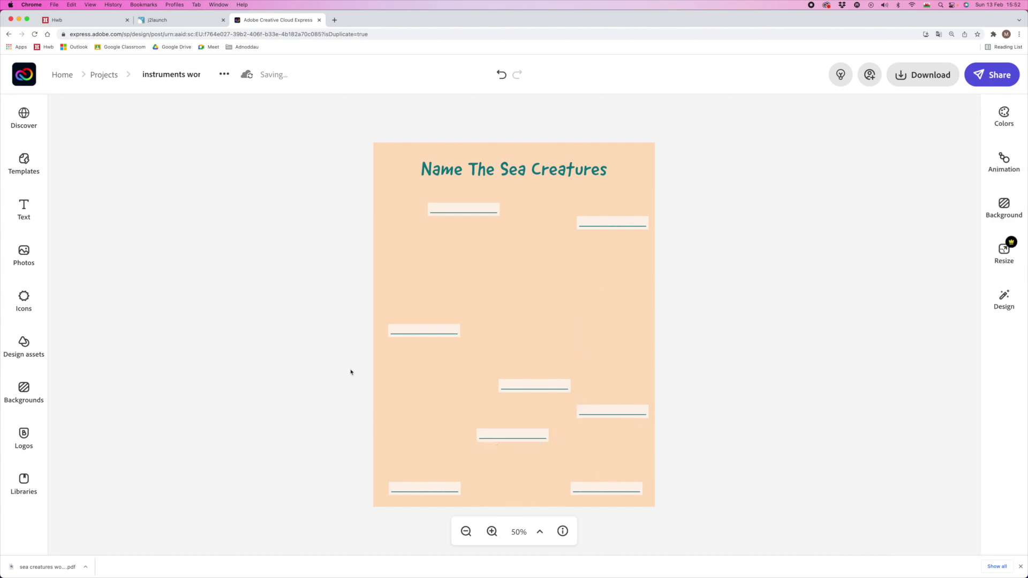
Search the icons for 'musical instruments' and add the guitar and piano icons to the worksheet
{"action": "left_click", "coordinate": [20, 298]}
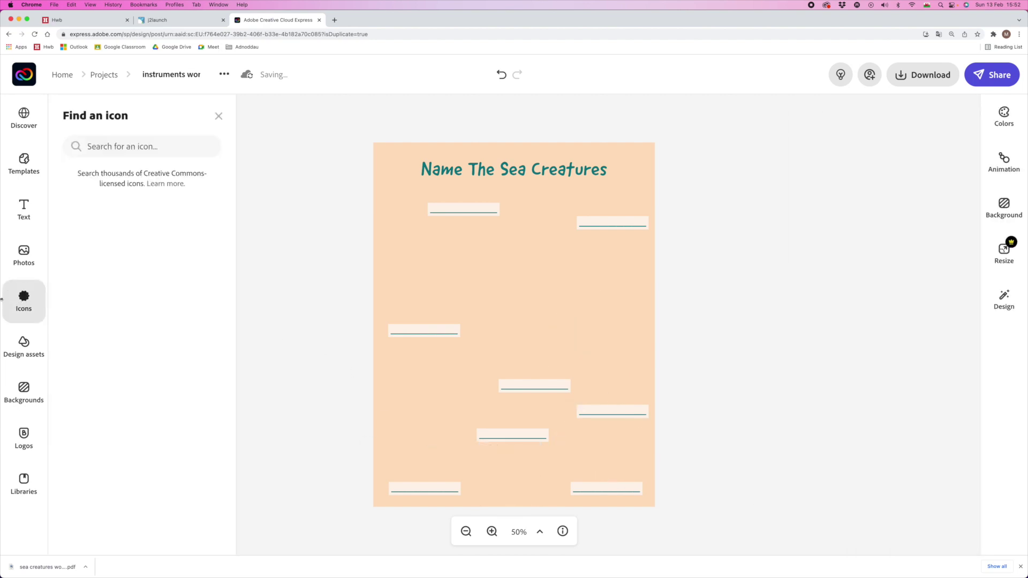
{"action": "type", "text": "square"}
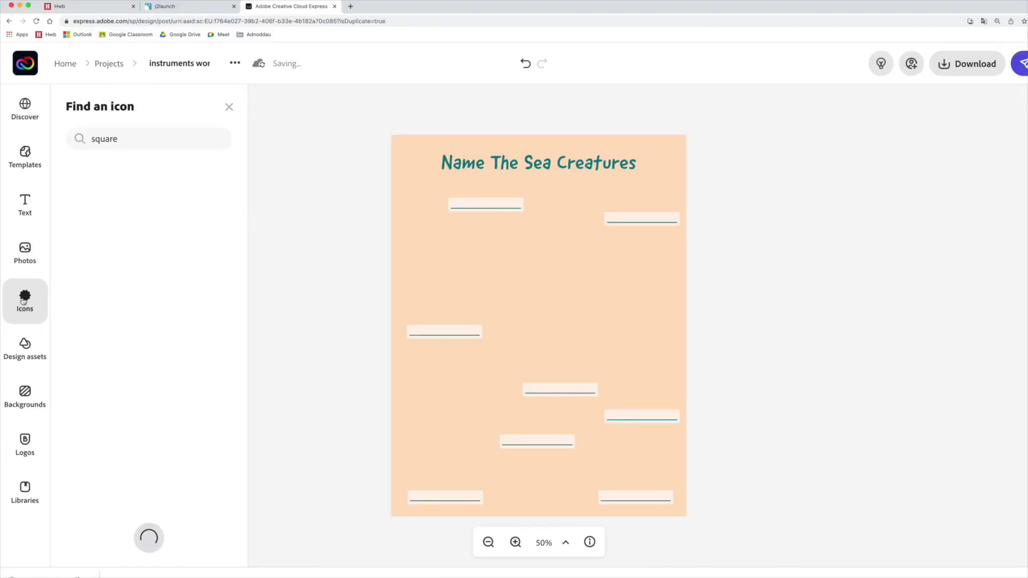
{"action": "left_click", "coordinate": [243, 4]}
{"action": "double_click", "coordinate": [123, 148]}
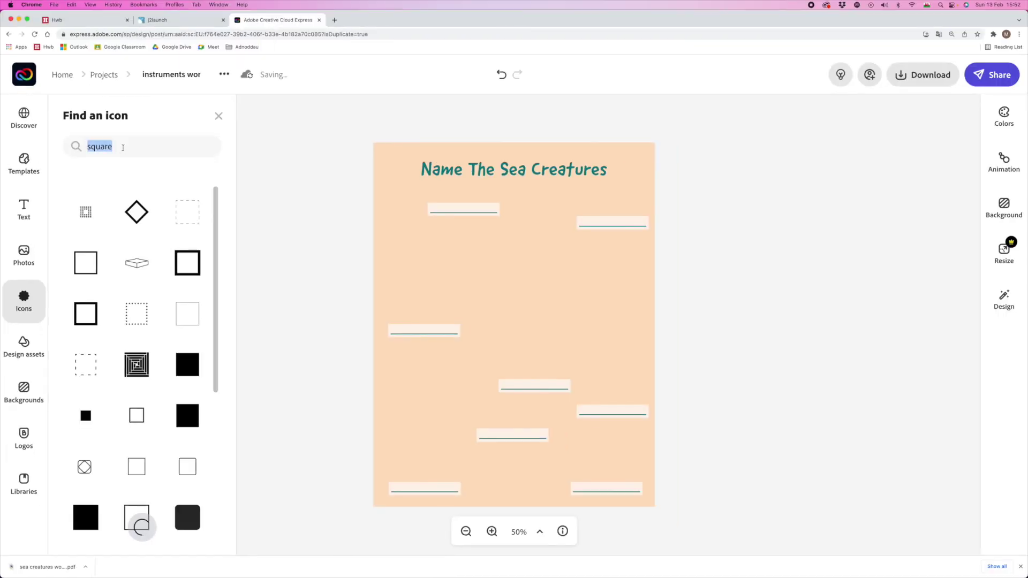
{"action": "type", "text": "musical instruments"}
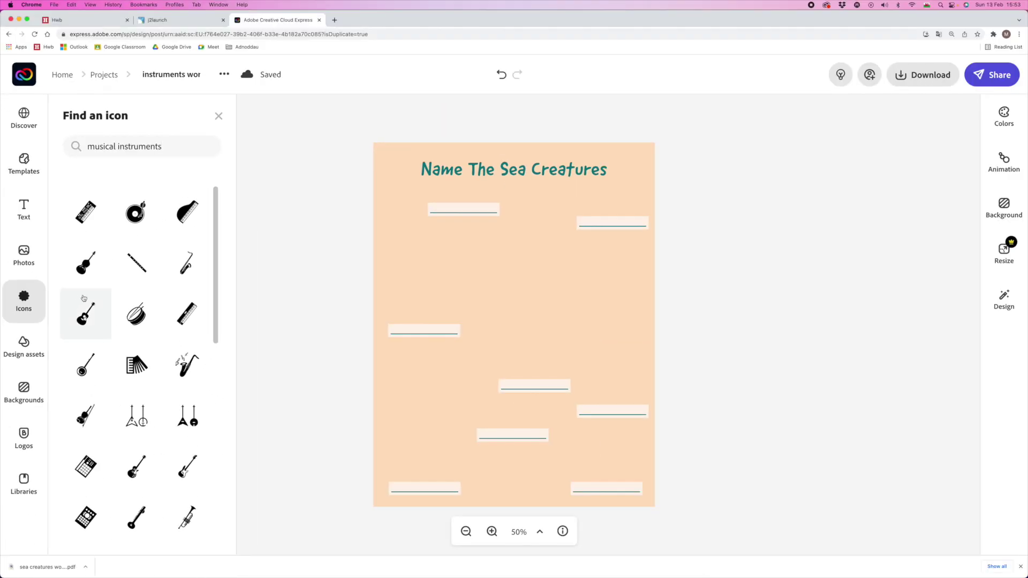
{"action": "left_click", "coordinate": [85, 313]}
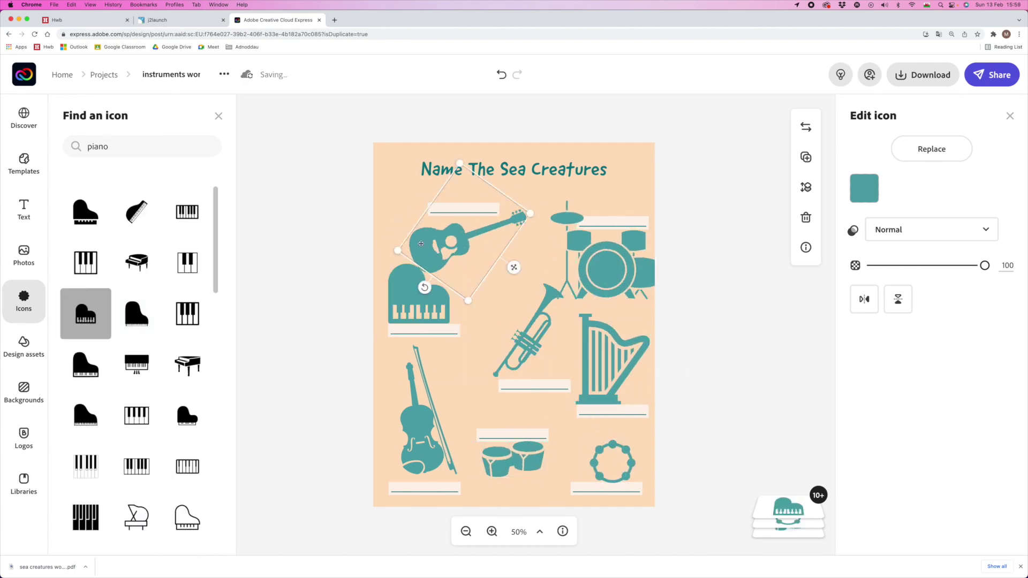
{"action": "left_click", "coordinate": [361, 251]}
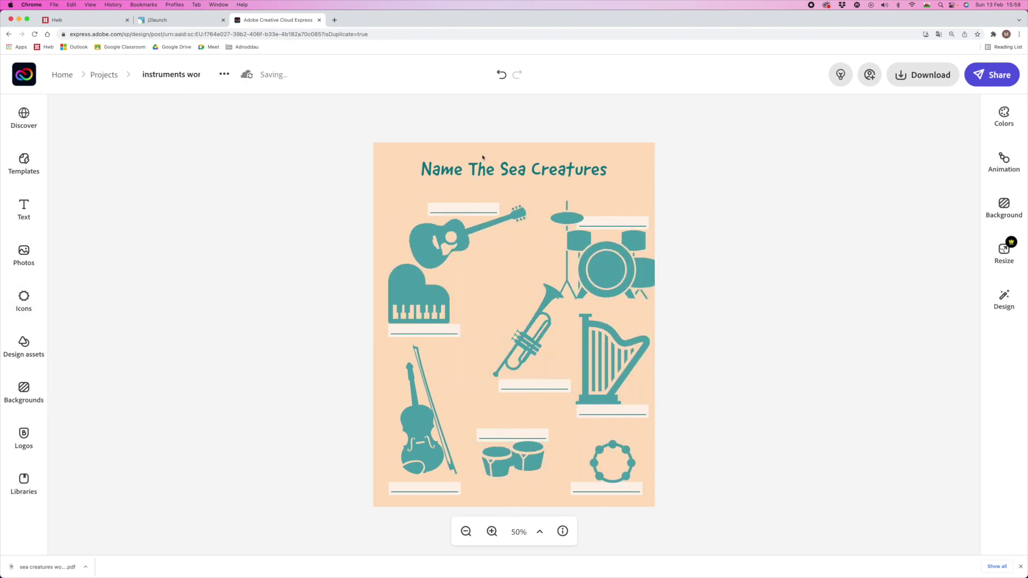
Change the title from 'Name The Sea Creatures' to 'Name The Instruments!' and deselect it
{"action": "left_click", "coordinate": [535, 167]}
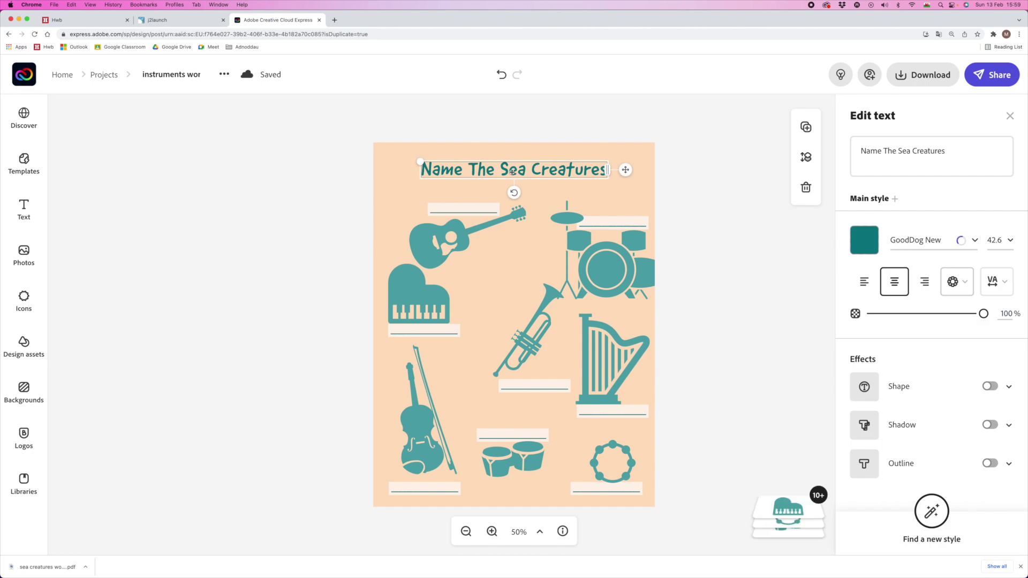
{"action": "left_click", "coordinate": [952, 157]}
{"action": "left_click_drag", "start_coordinate": [899, 152], "coordinate": [985, 151]}
{"action": "type", "text": "Instruments!"}
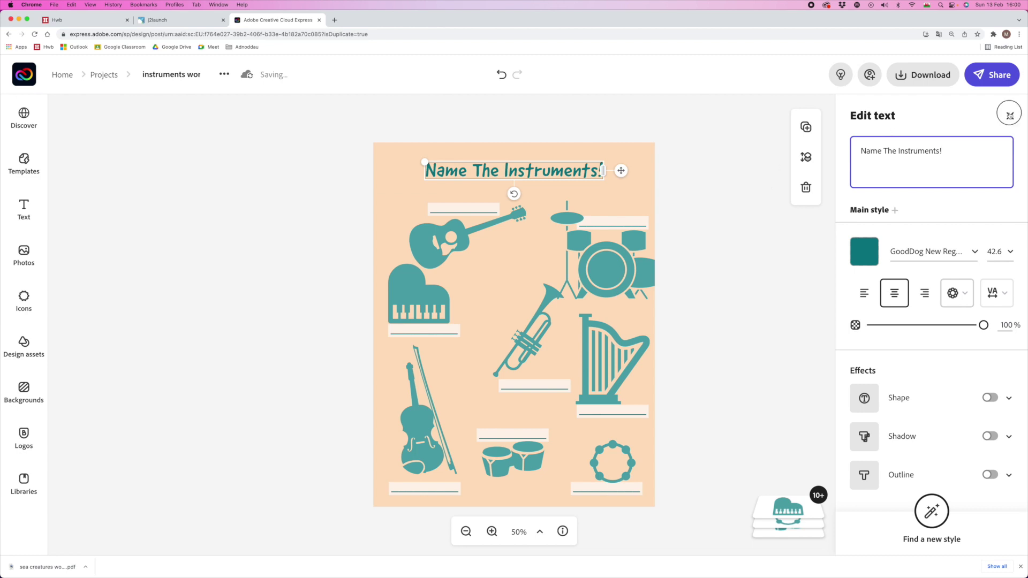
{"action": "left_click", "coordinate": [1011, 116]}
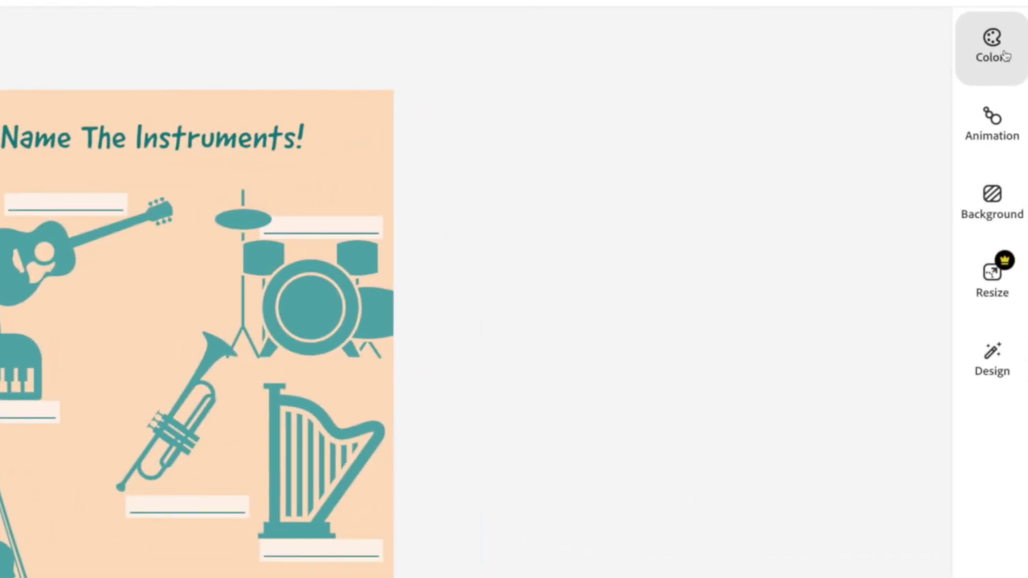
Apply a new colour palette to the design and shuffle its colours
{"action": "left_click", "coordinate": [1004, 57]}
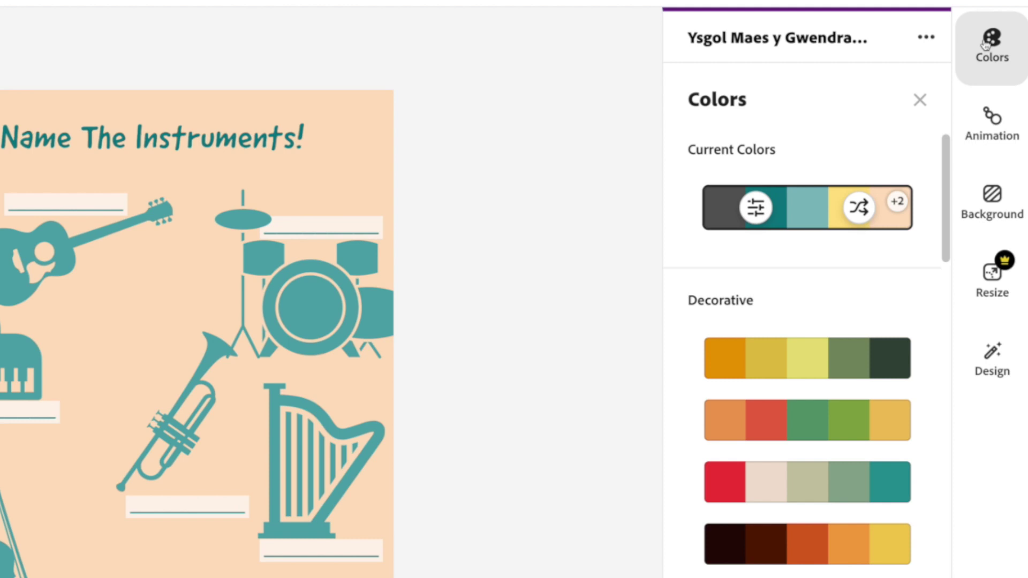
{"action": "scroll", "coordinate": [836, 329], "scroll_direction": "down", "scroll_amount": 2}
{"action": "scroll", "coordinate": [836, 329], "scroll_direction": "down", "scroll_amount": 10}
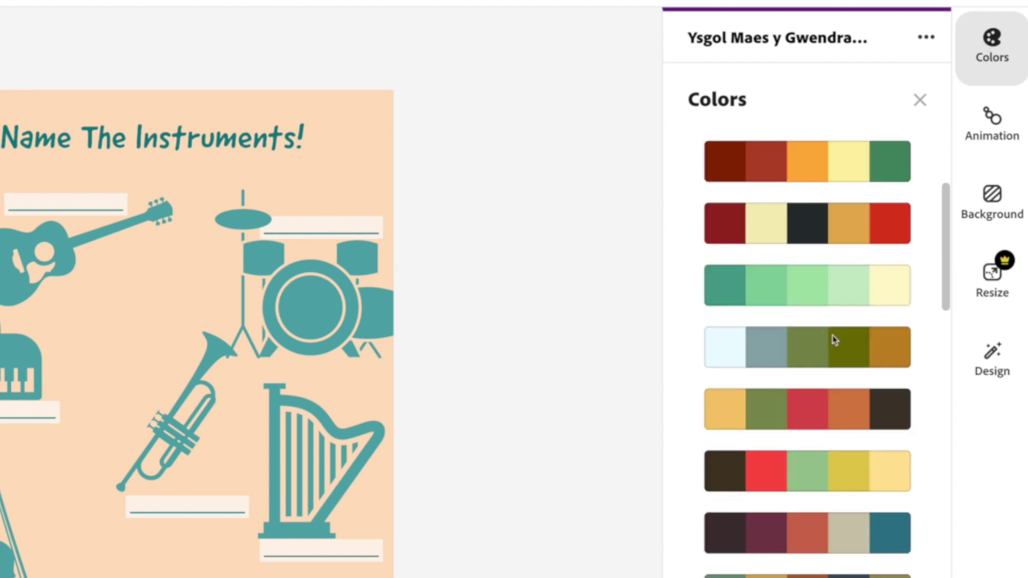
{"action": "scroll", "coordinate": [836, 349], "scroll_direction": "down", "scroll_amount": 2}
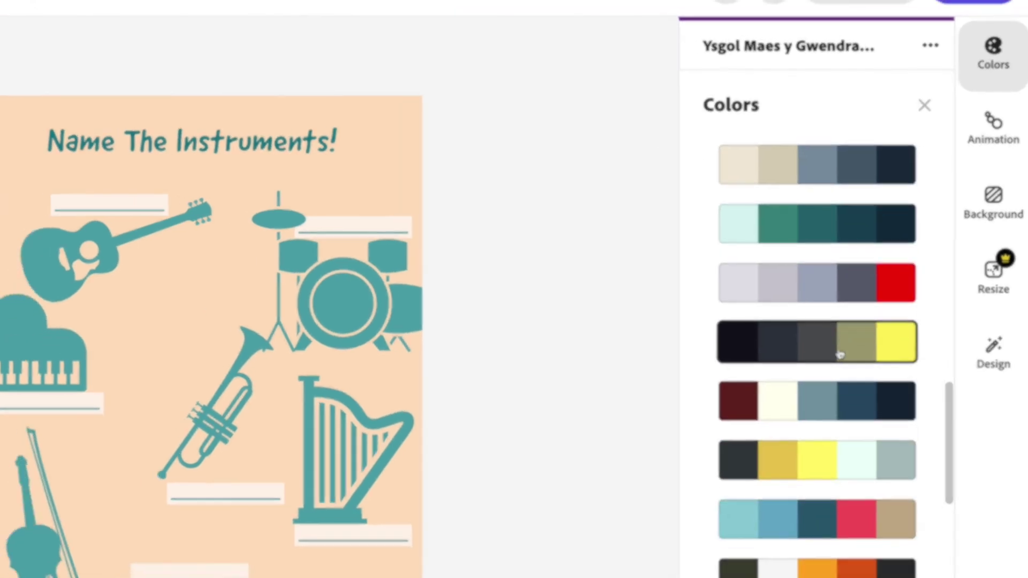
{"action": "left_click", "coordinate": [859, 533]}
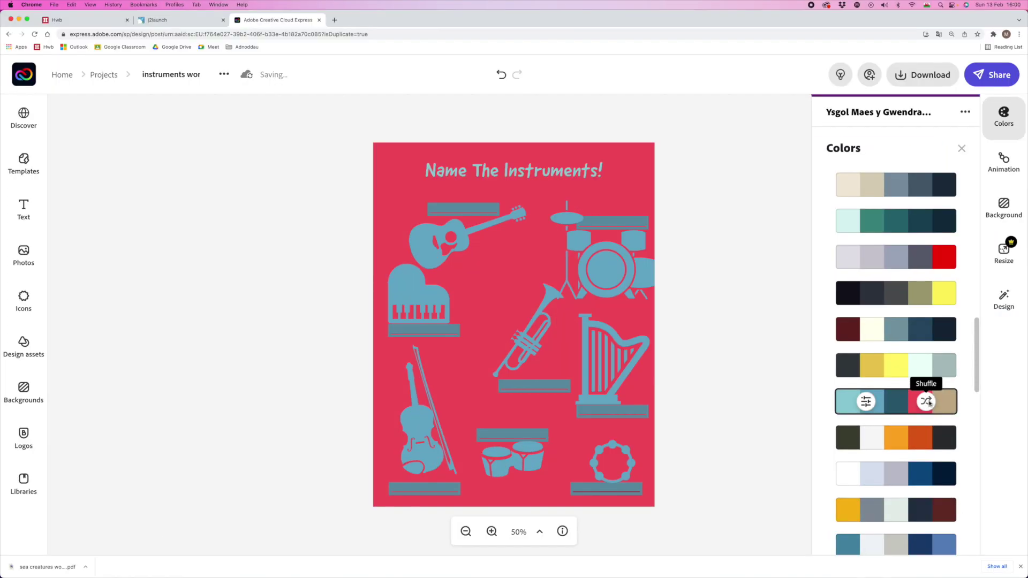
{"action": "left_click", "coordinate": [929, 403]}
Set the page background to a very light teal (#E8FBFD)
{"action": "left_click", "coordinate": [929, 403]}
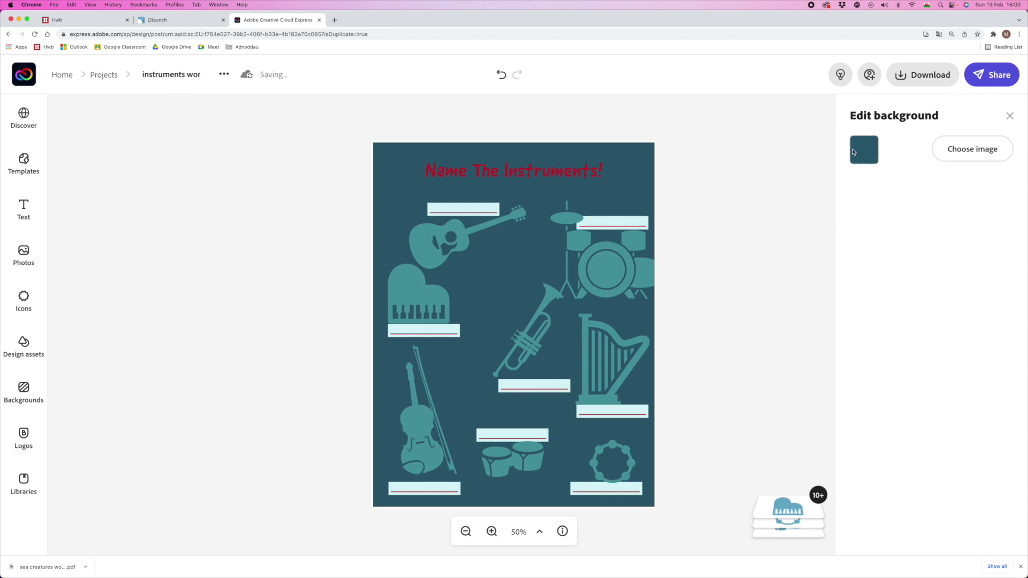
{"action": "left_click", "coordinate": [868, 160]}
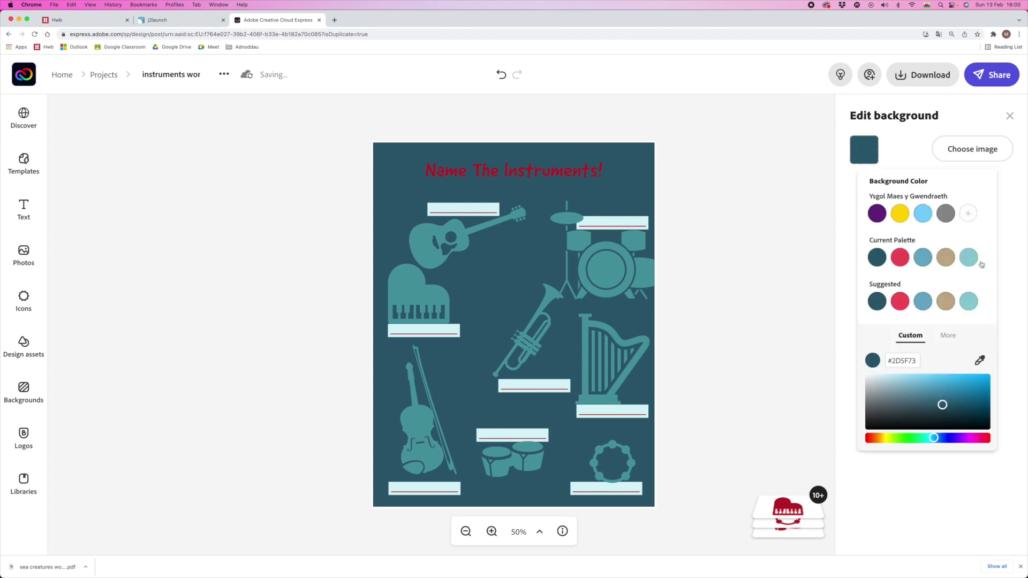
{"action": "left_click", "coordinate": [871, 376]}
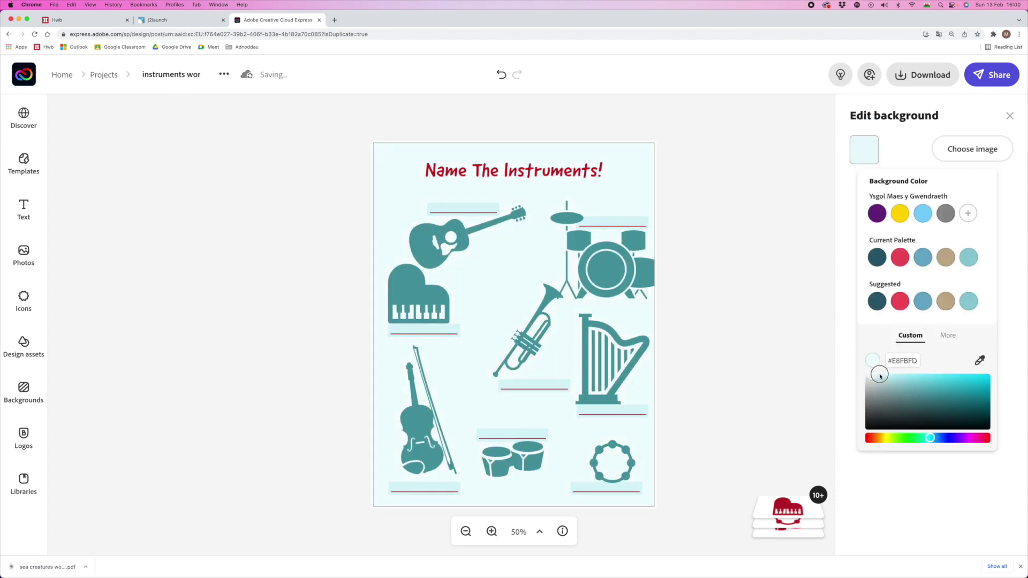
{"action": "left_click", "coordinate": [709, 135]}
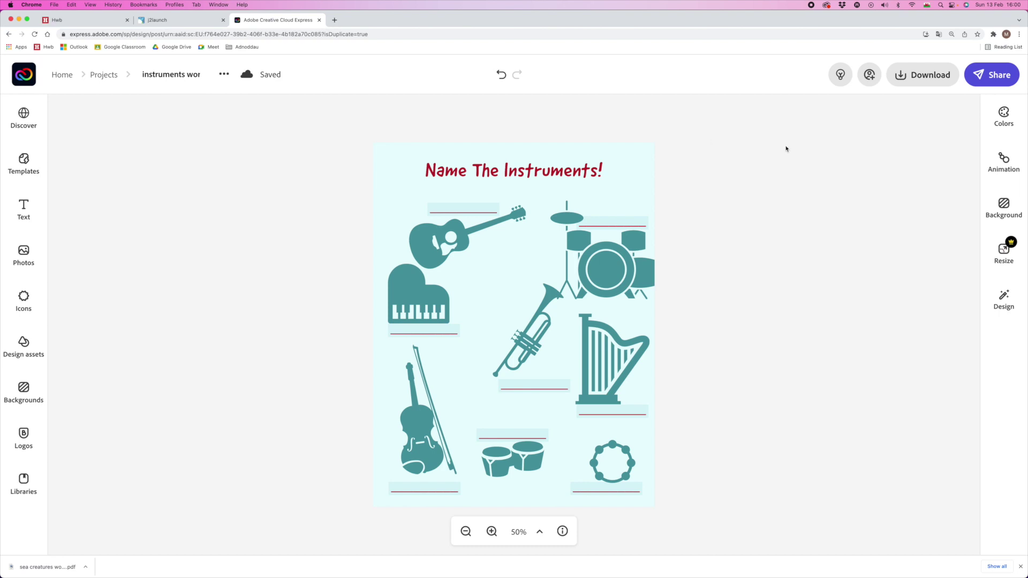
Download the instruments worksheet as a PDF
{"action": "left_click", "coordinate": [910, 80]}
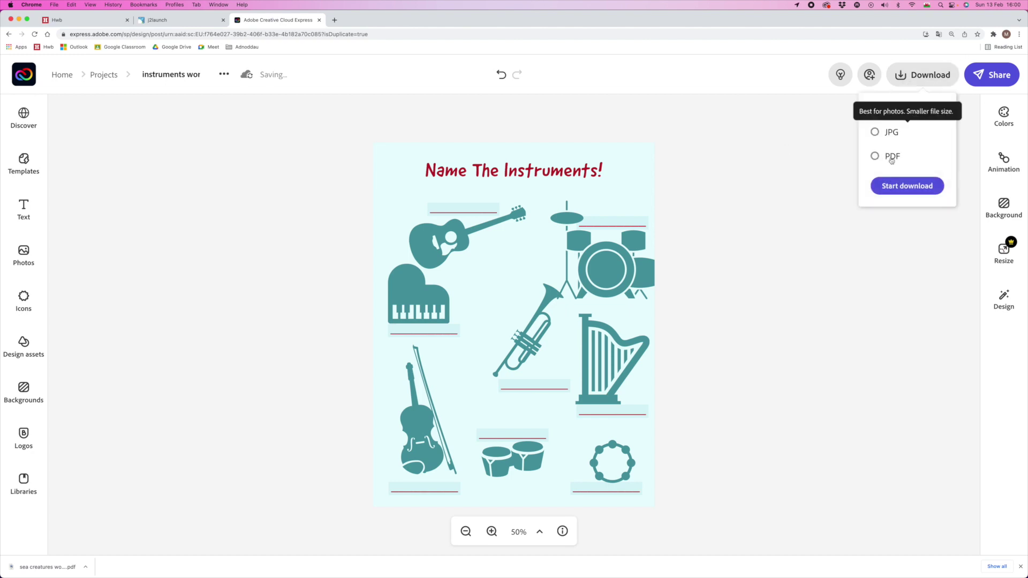
{"action": "left_click", "coordinate": [892, 156]}
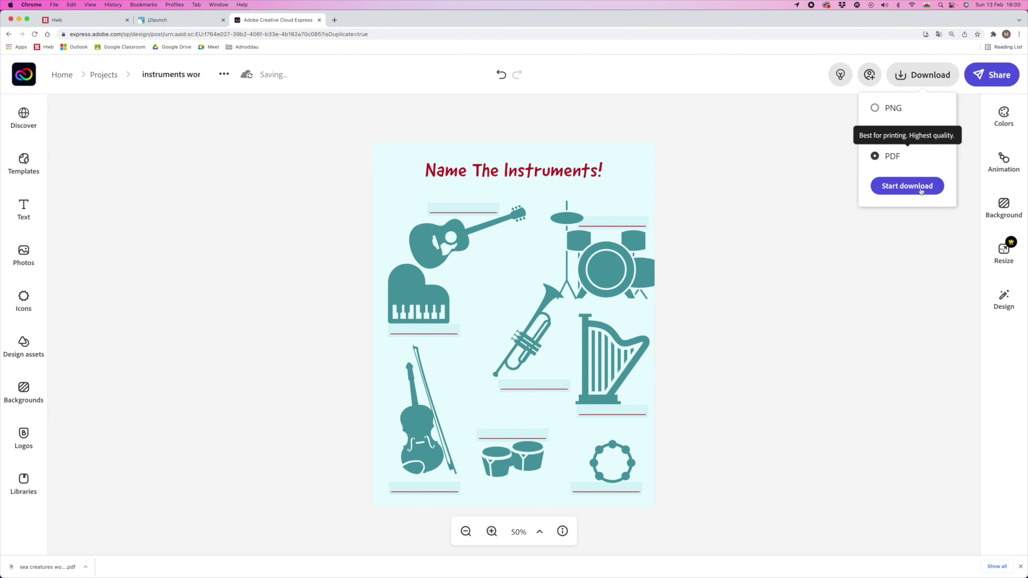
{"action": "left_click", "coordinate": [922, 190]}
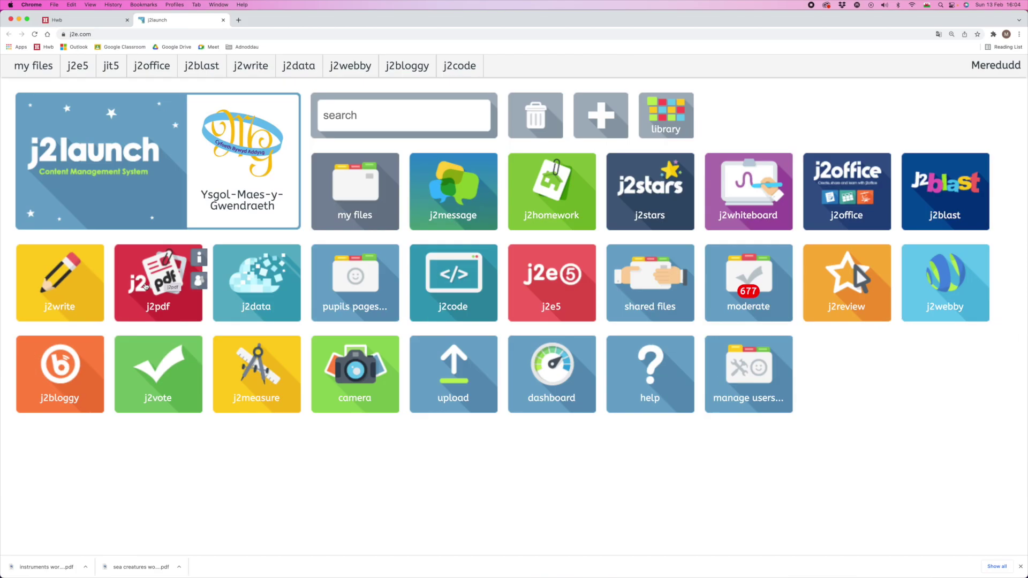
Open j2pdf and load the downloaded instruments worksheet PDF into it
{"action": "left_click", "coordinate": [145, 285]}
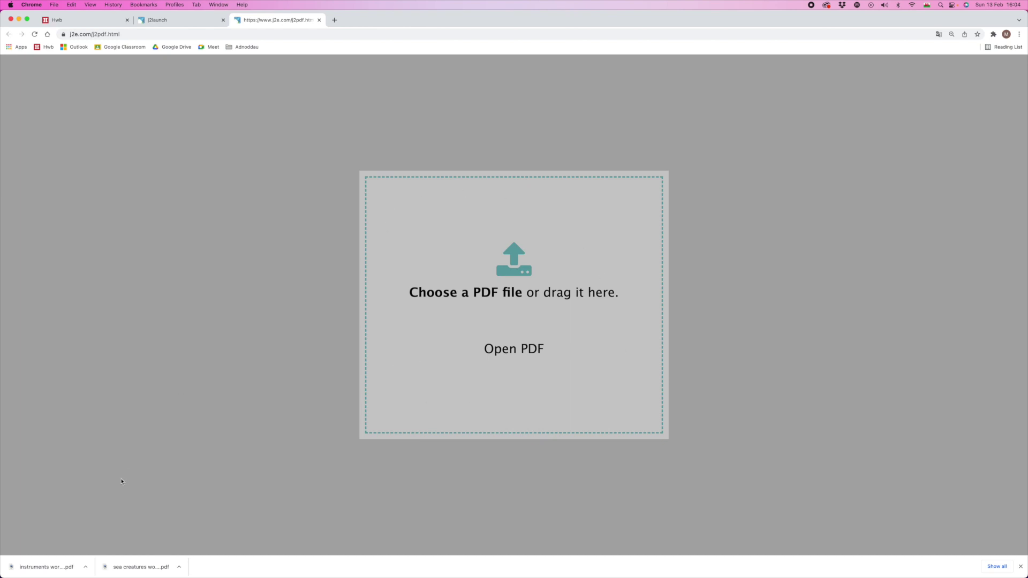
{"action": "left_click_drag", "start_coordinate": [51, 568], "coordinate": [509, 282]}
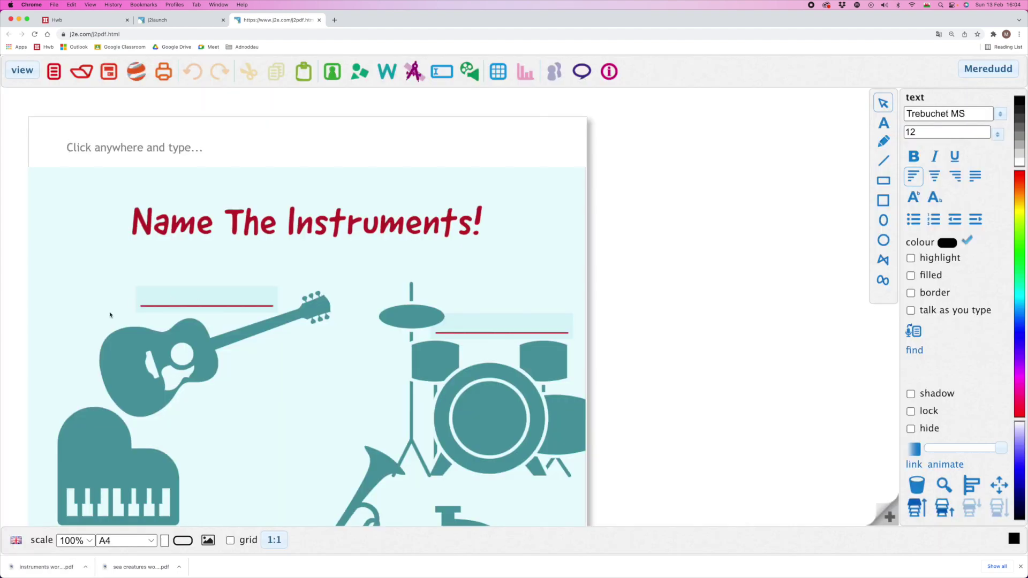
Type 'Guitar' into the answer box beside the guitar picture
{"action": "scroll", "coordinate": [99, 321], "scroll_direction": "down", "scroll_amount": 5}
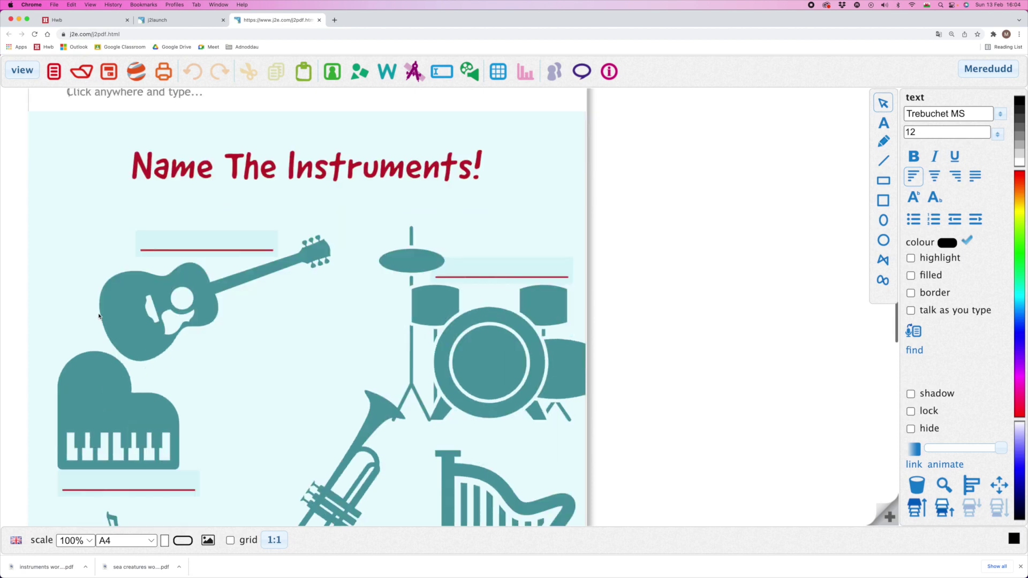
{"action": "scroll", "coordinate": [99, 323], "scroll_direction": "down", "scroll_amount": 4}
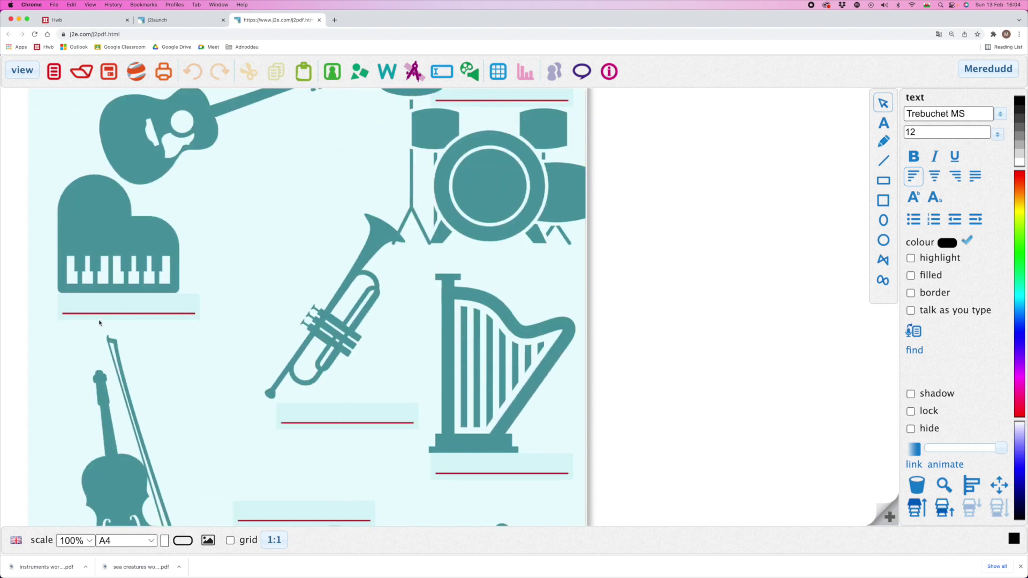
{"action": "scroll", "coordinate": [99, 323], "scroll_direction": "up", "scroll_amount": 9}
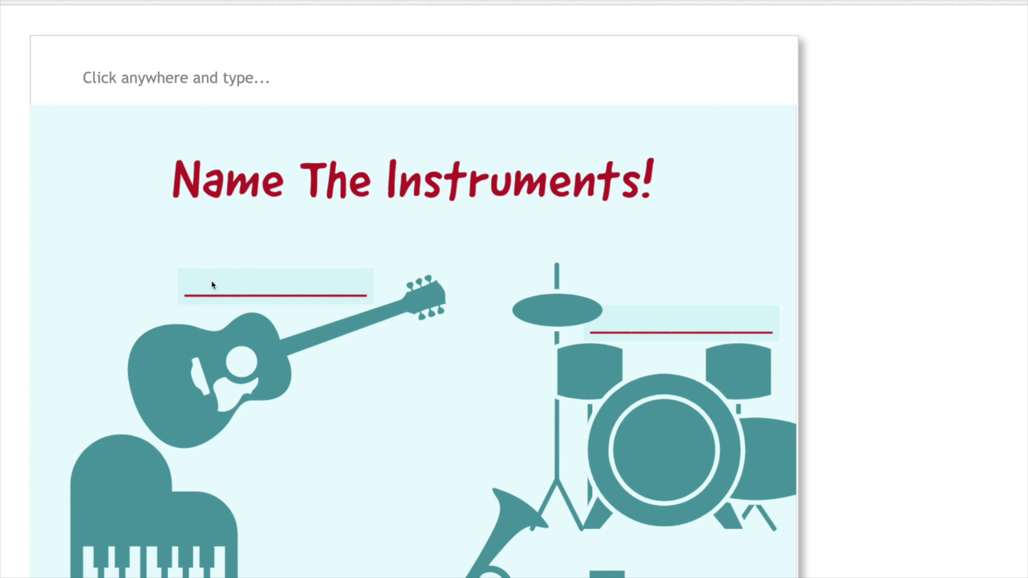
{"action": "left_click", "coordinate": [202, 284]}
{"action": "type", "text": "Guitar"}
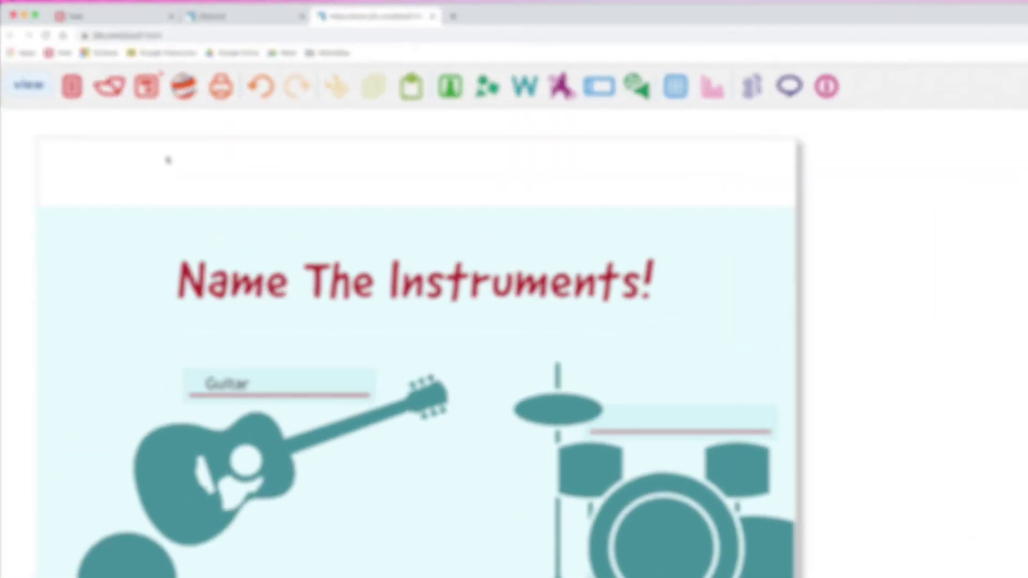
Save the labelled worksheet to the j2e folder titled 'instruments worksheet'
{"action": "left_click", "coordinate": [109, 71]}
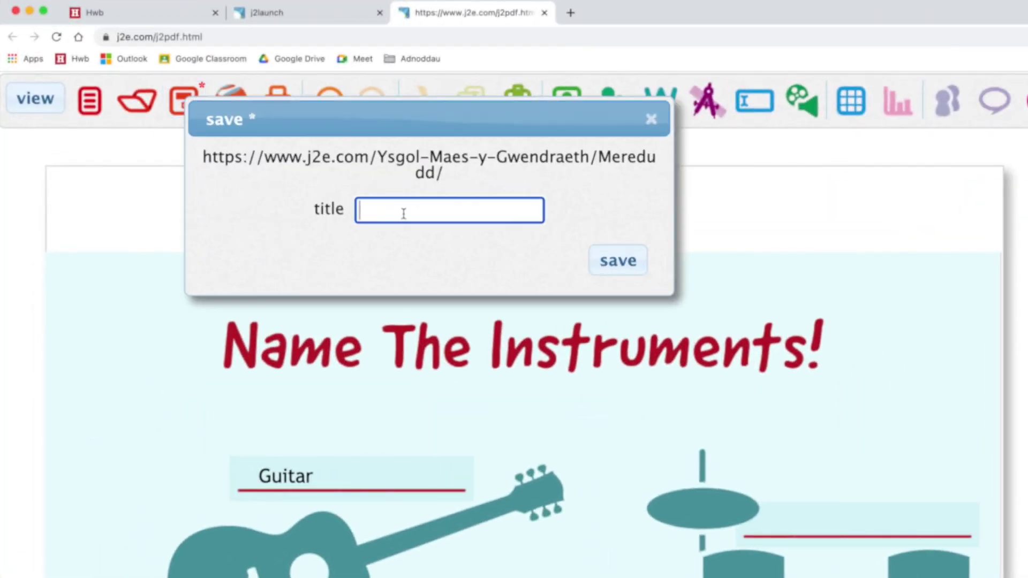
{"action": "type", "text": "instruments worksheet"}
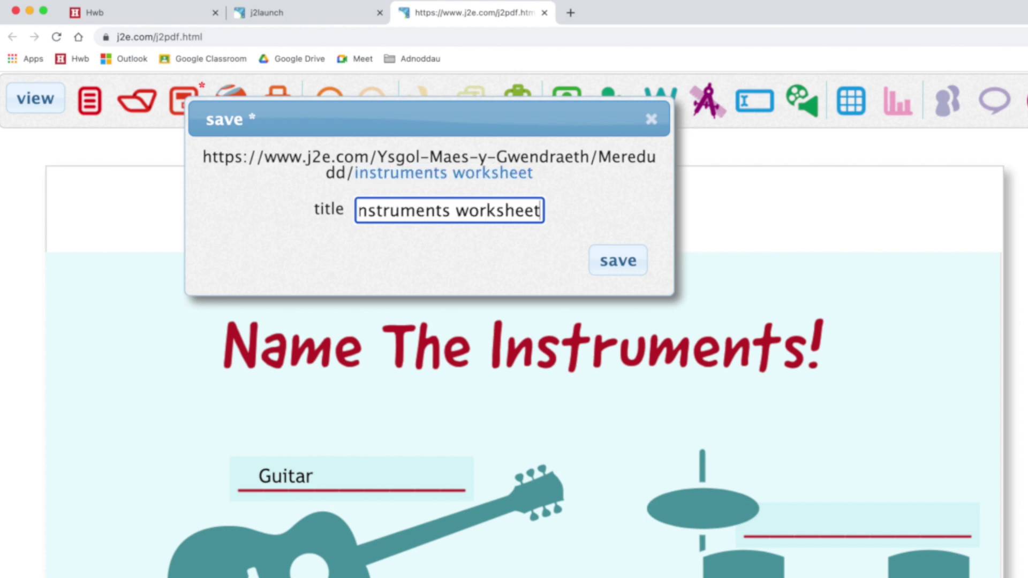
{"action": "left_click", "coordinate": [617, 261]}
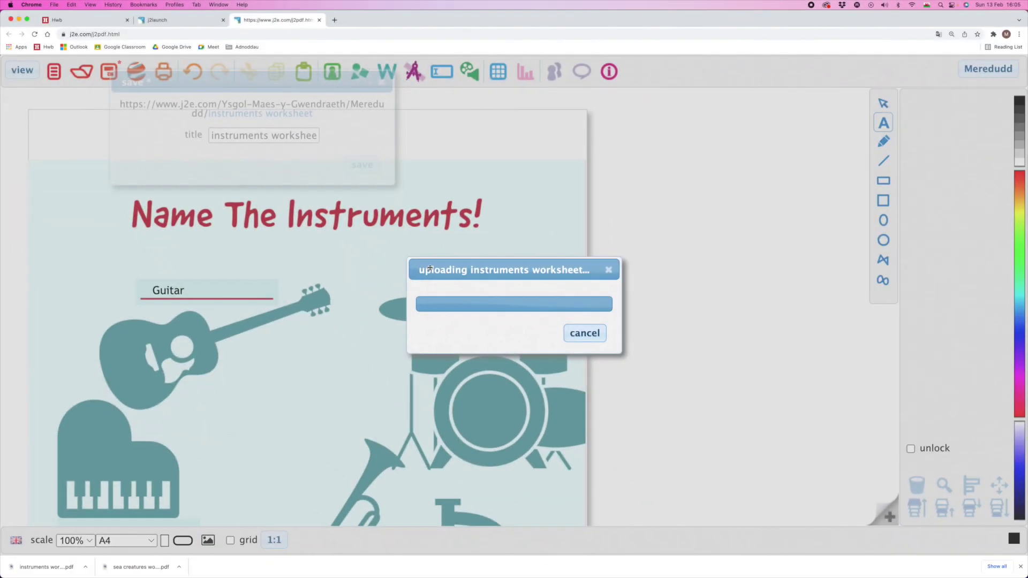